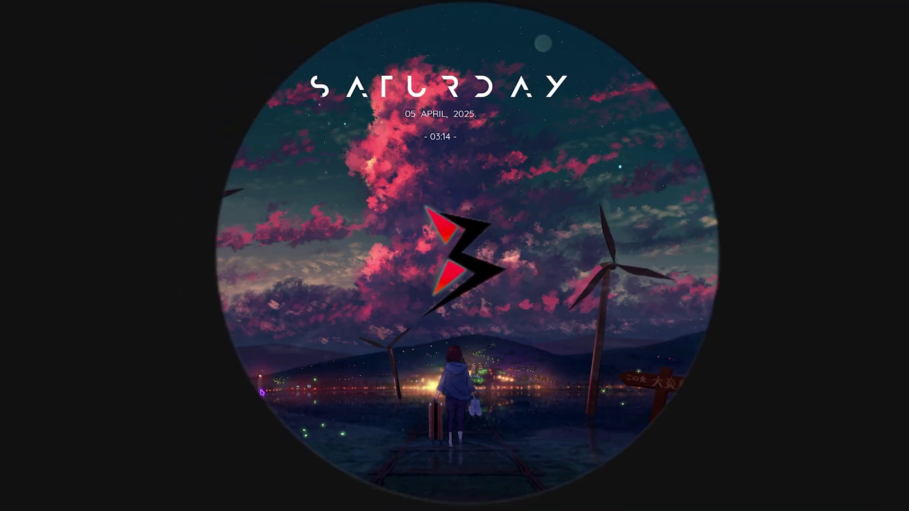
Open Windows Settings and show the Colors page of the personalization settings to check the transparency effects.
{"action": "key", "text": "super"}
{"action": "type", "text": "settings"}
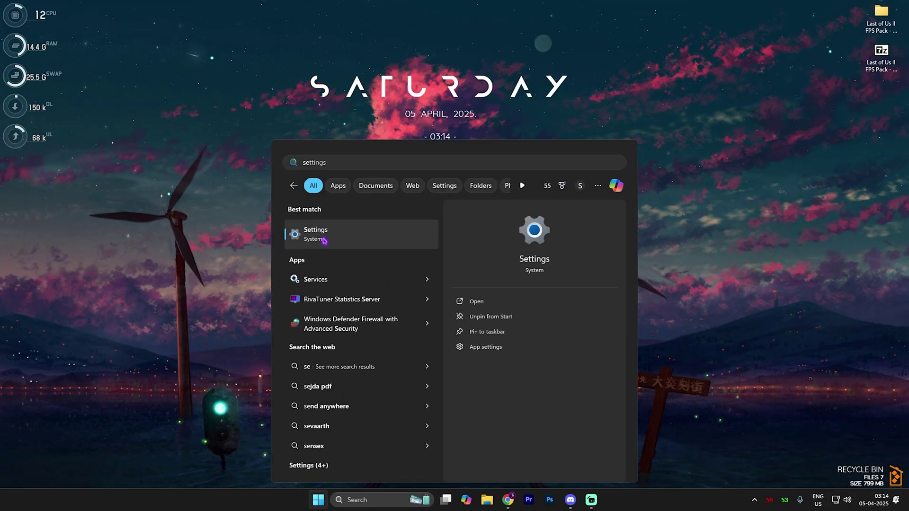
{"action": "key", "text": "Return"}
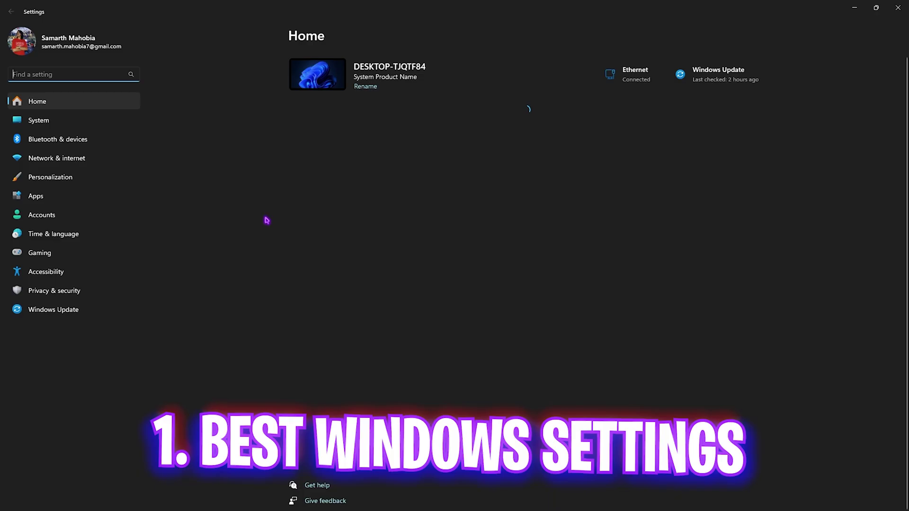
{"action": "left_click", "coordinate": [60, 180]}
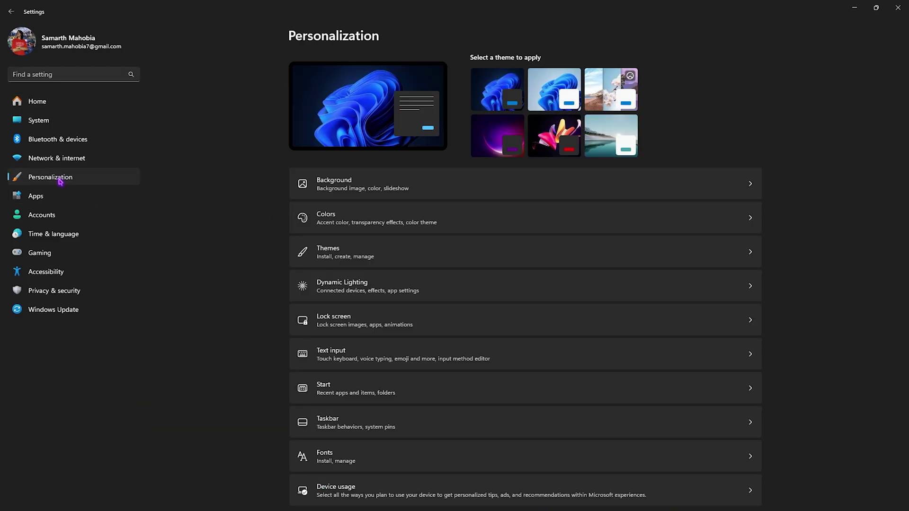
{"action": "left_click", "coordinate": [338, 224]}
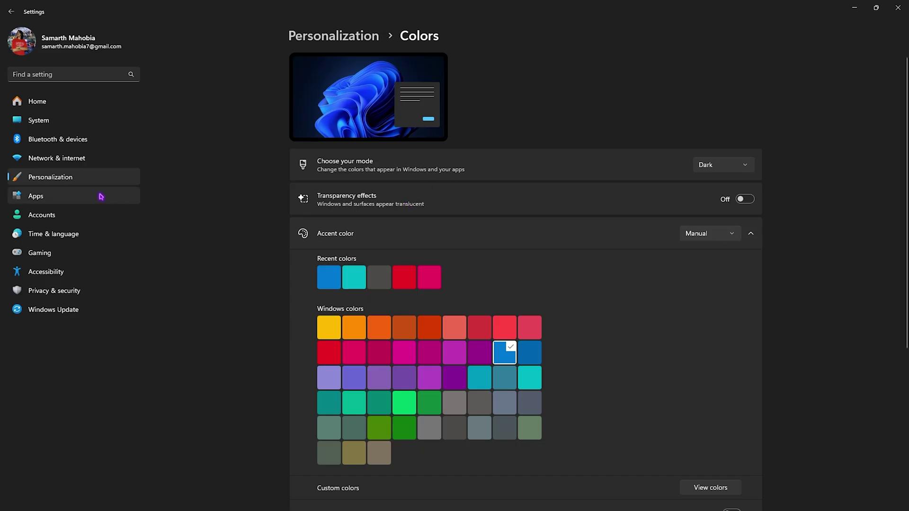
Check the Game Bar controller setting and the Game Mode setting in the Gaming section.
{"action": "left_click", "coordinate": [33, 247]}
{"action": "left_click", "coordinate": [331, 75]}
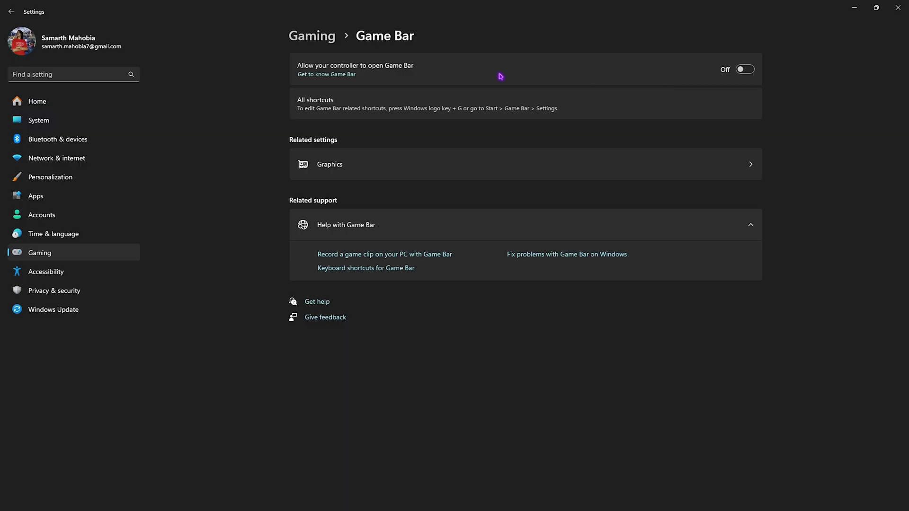
{"action": "left_click", "coordinate": [323, 41]}
{"action": "left_click", "coordinate": [344, 142]}
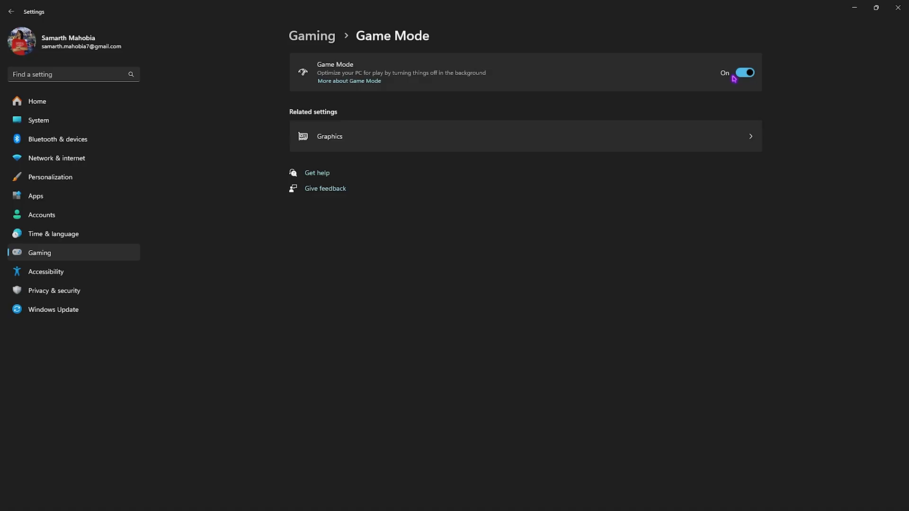
Open the related Graphics settings and expand the advanced graphics settings to check hardware-accelerated GPU scheduling.
{"action": "left_click", "coordinate": [325, 138]}
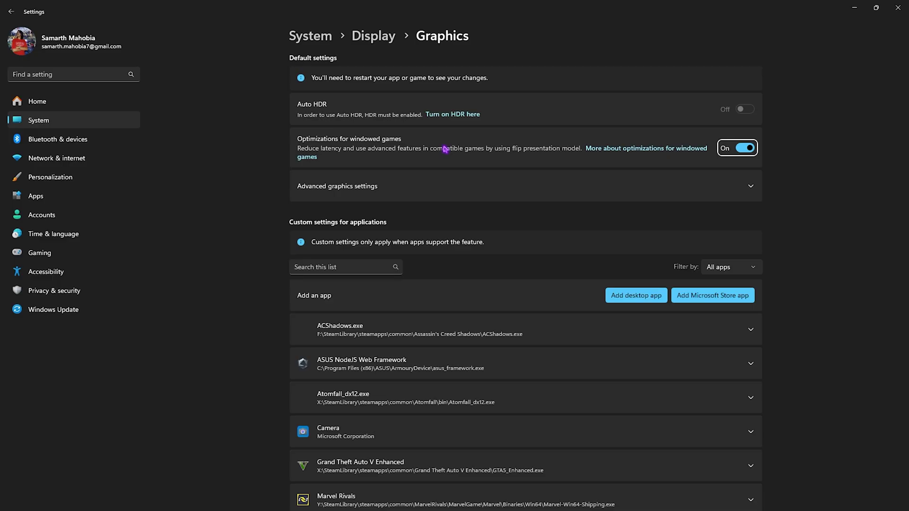
{"action": "left_click", "coordinate": [327, 192]}
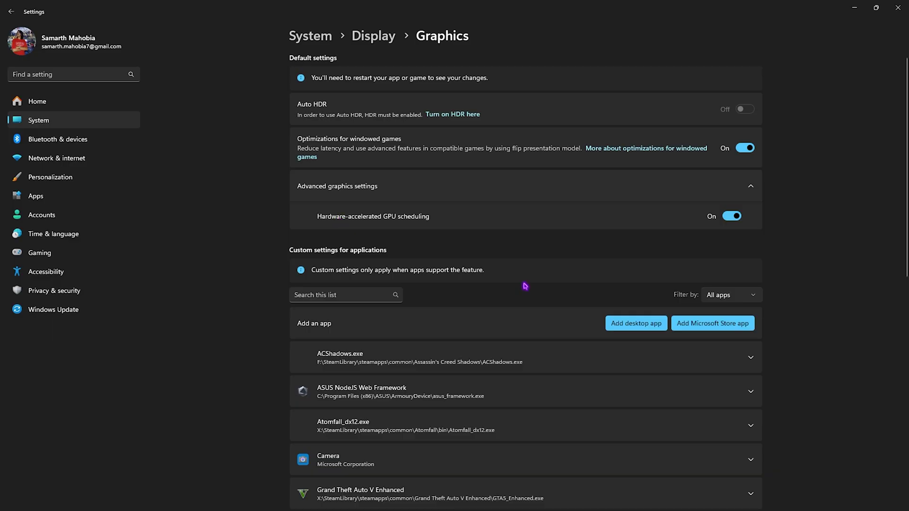
Switch to Steam and open the local files folder of The Last of Us Part II Remastered.
{"action": "key", "text": "super"}
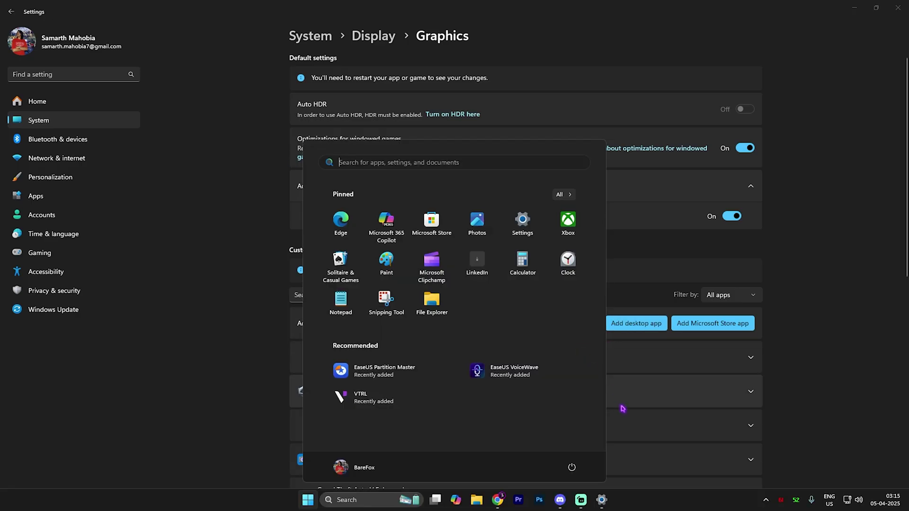
{"action": "type", "text": "streamlabs"}
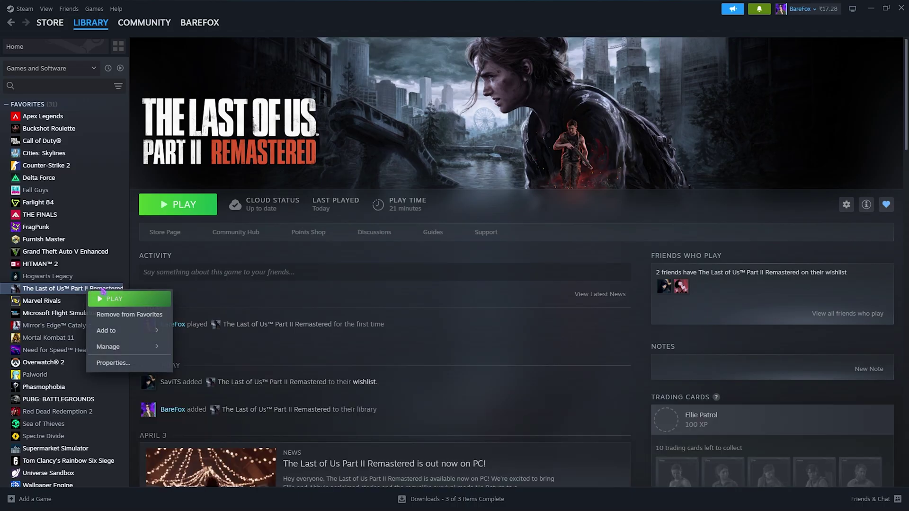
{"action": "mouse_move", "coordinate": [118, 346]}
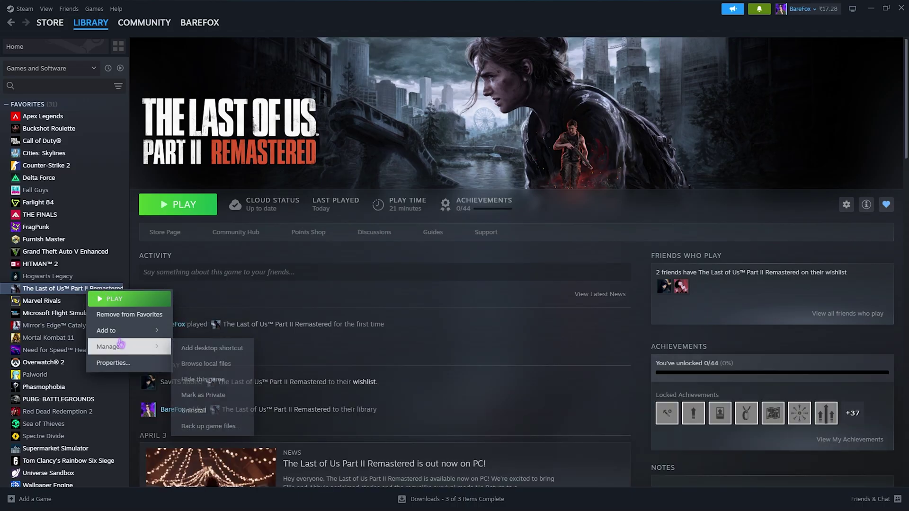
{"action": "left_click", "coordinate": [214, 364]}
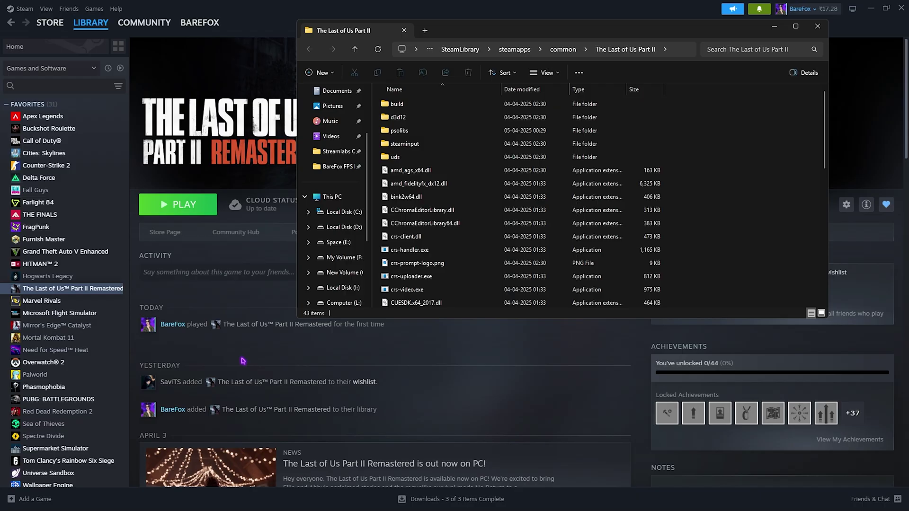
Copy the full path of the The Last of Us Part II folder and minimize its window.
{"action": "left_click", "coordinate": [680, 53]}
{"action": "key", "text": "ctrl+c"}
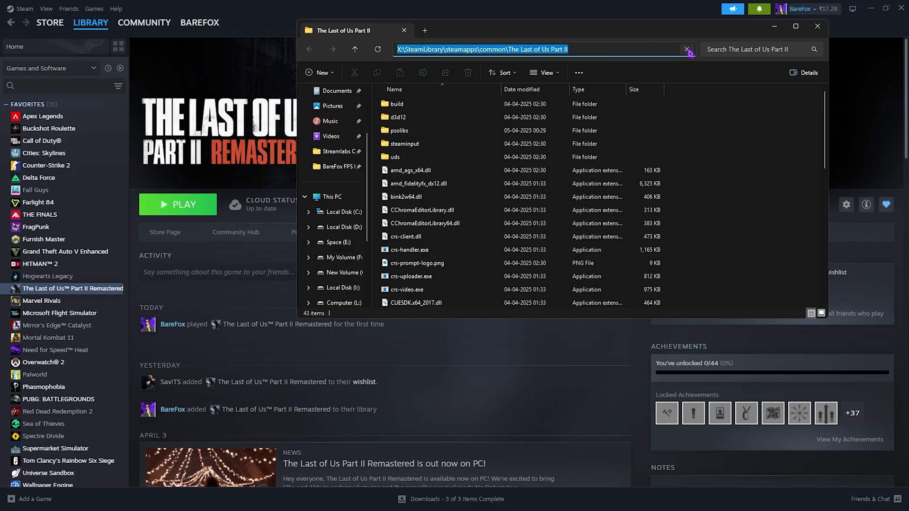
{"action": "left_click", "coordinate": [773, 28]}
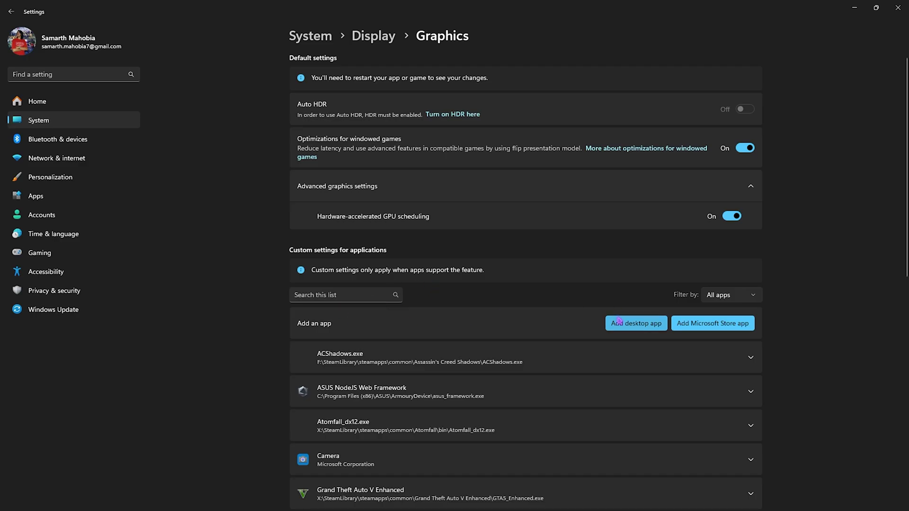
In the Windows Graphics settings, add tlou-ii.exe from the copied folder path as a desktop app.
{"action": "left_click", "coordinate": [632, 326]}
{"action": "left_click", "coordinate": [384, 33]}
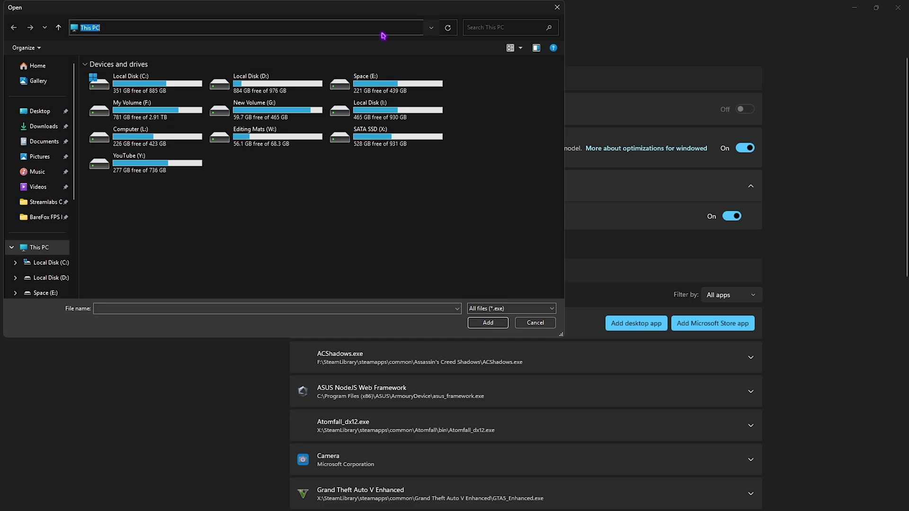
{"action": "key", "text": "ctrl+v"}
{"action": "key", "text": "Return"}
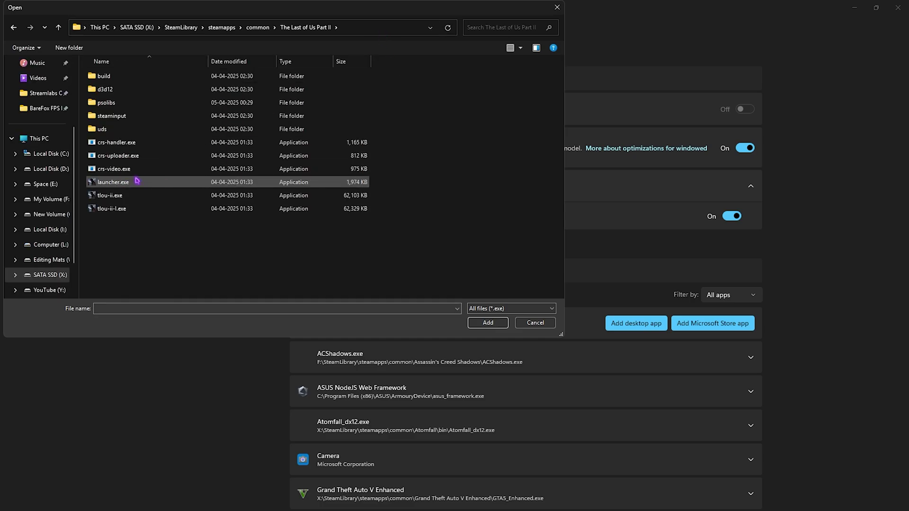
{"action": "left_click", "coordinate": [113, 199]}
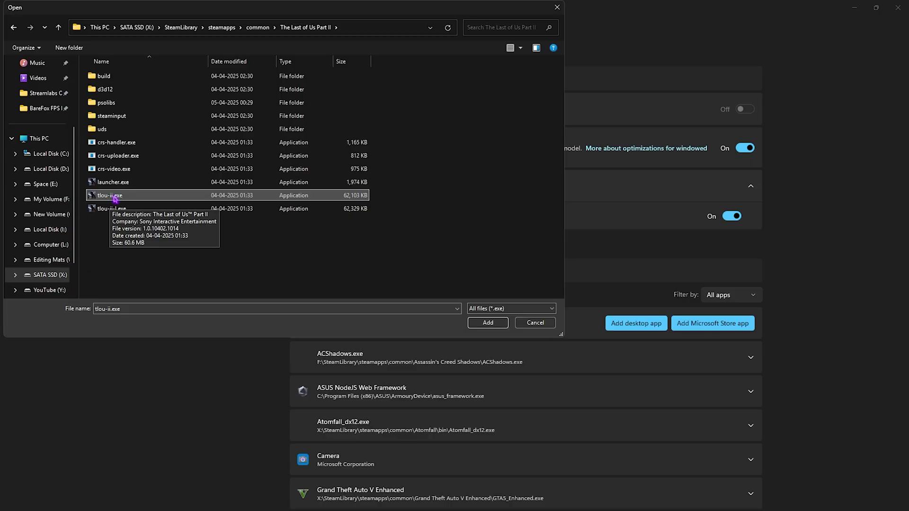
{"action": "left_click", "coordinate": [490, 323]}
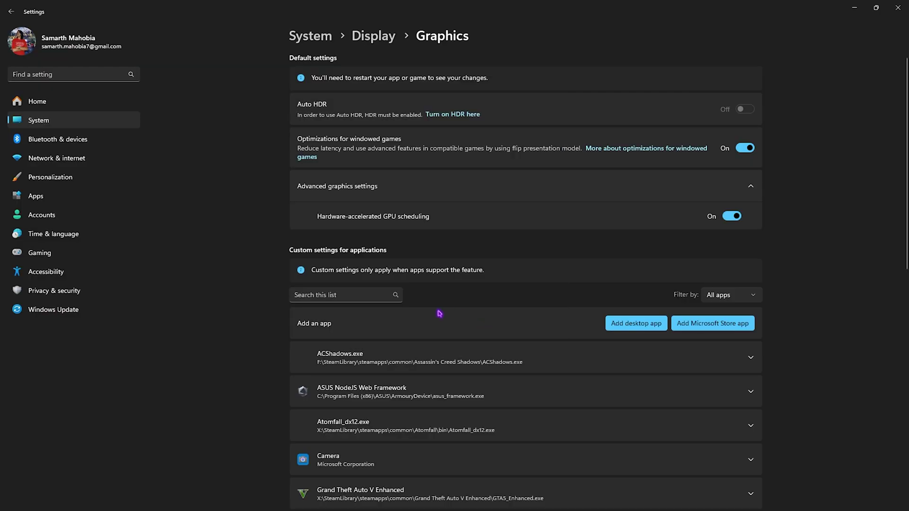
Set the GPU preference of the tlou-ii.exe entry to High Performance (NVIDIA GeForce RTX 2070 SUPER).
{"action": "scroll", "coordinate": [439, 313], "scroll_direction": "down", "scroll_amount": 8}
{"action": "scroll", "coordinate": [428, 313], "scroll_direction": "down", "scroll_amount": 1}
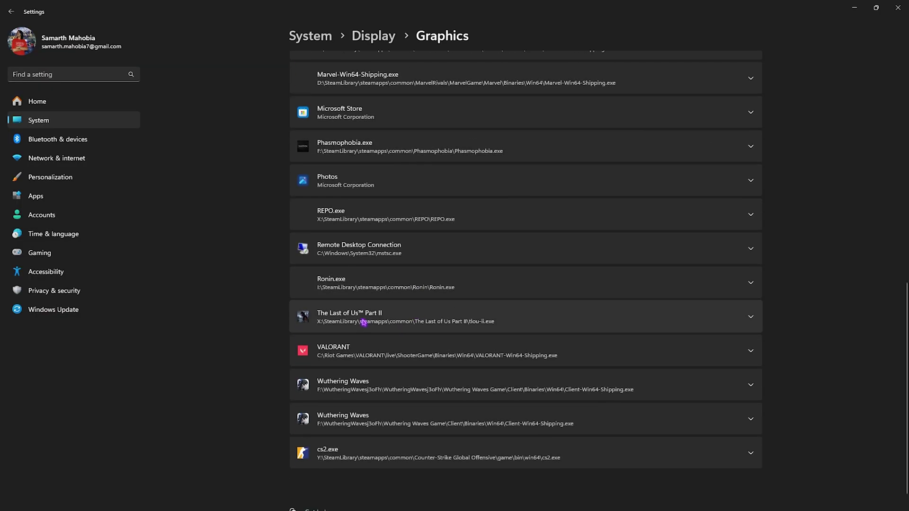
{"action": "left_click", "coordinate": [334, 323]}
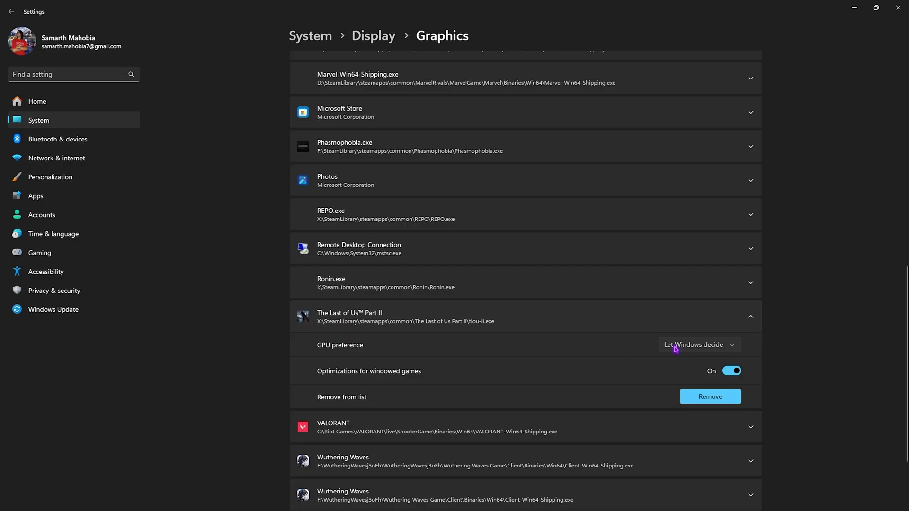
{"action": "left_click", "coordinate": [676, 348]}
{"action": "left_click", "coordinate": [700, 385]}
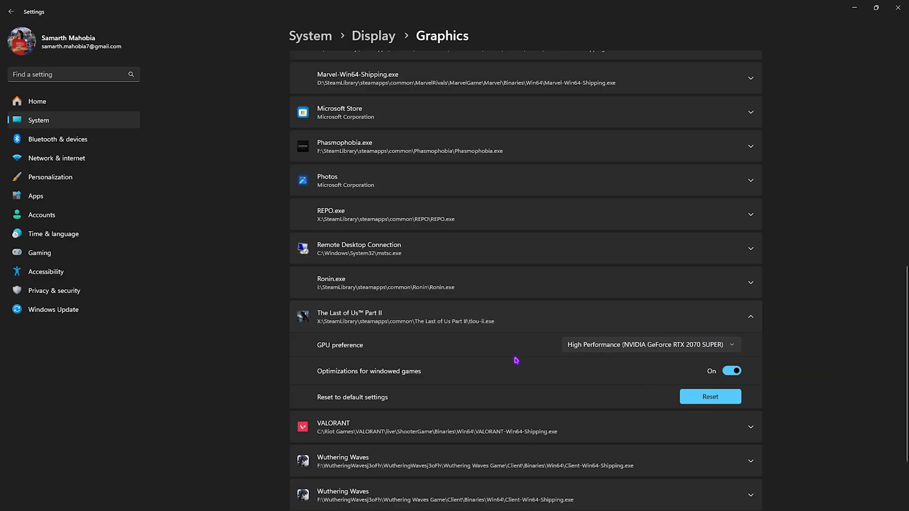
Add tlou-ii-l.exe from the same game folder as another desktop app with custom graphics settings.
{"action": "scroll", "coordinate": [516, 361], "scroll_direction": "up", "scroll_amount": 8}
{"action": "left_click", "coordinate": [637, 256]}
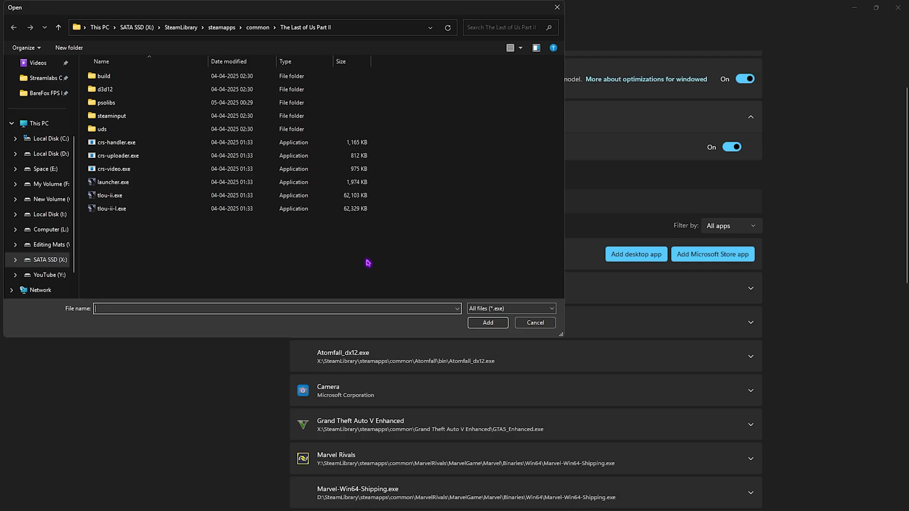
{"action": "left_click", "coordinate": [122, 211]}
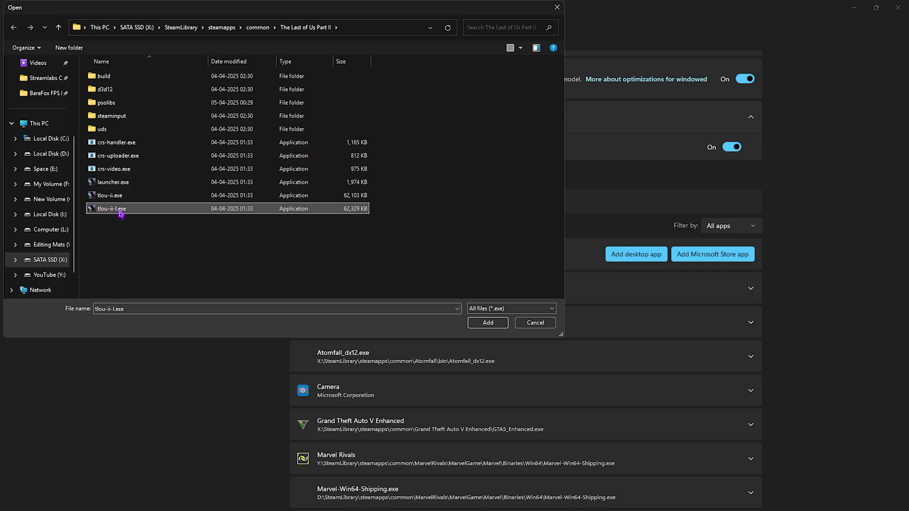
{"action": "left_click", "coordinate": [488, 322]}
Set the GPU preference of the tlou-ii-l.exe entry to High Performance (NVIDIA GeForce RTX 2070 SUPER) and close Settings.
{"action": "scroll", "coordinate": [418, 303], "scroll_direction": "down", "scroll_amount": 3}
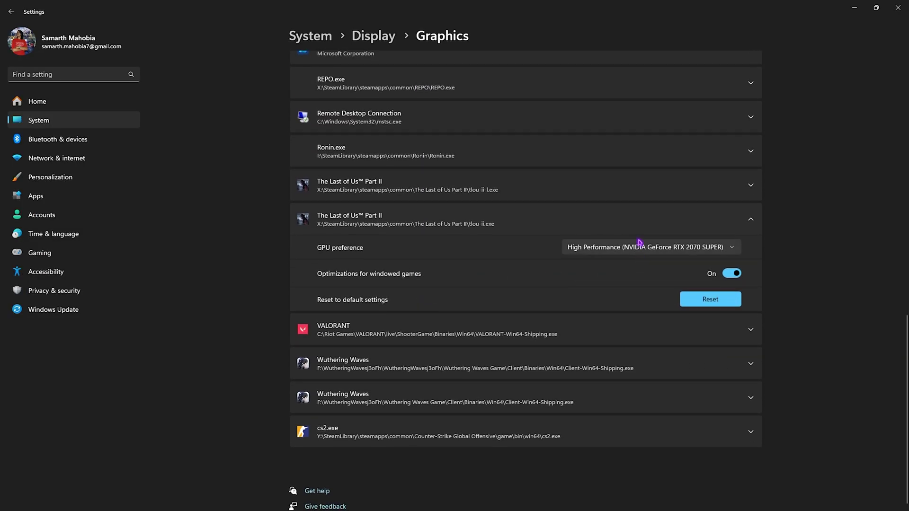
{"action": "left_click", "coordinate": [574, 197]}
{"action": "left_click", "coordinate": [690, 213]}
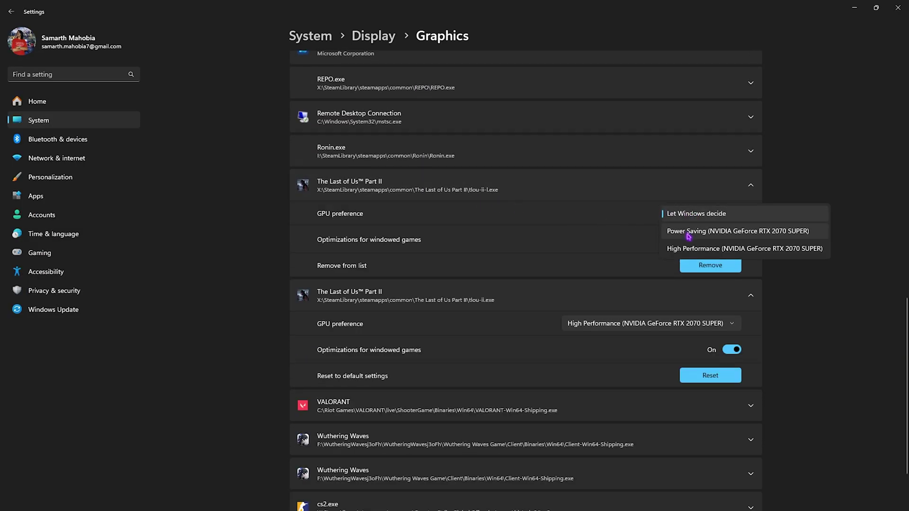
{"action": "left_click", "coordinate": [672, 240]}
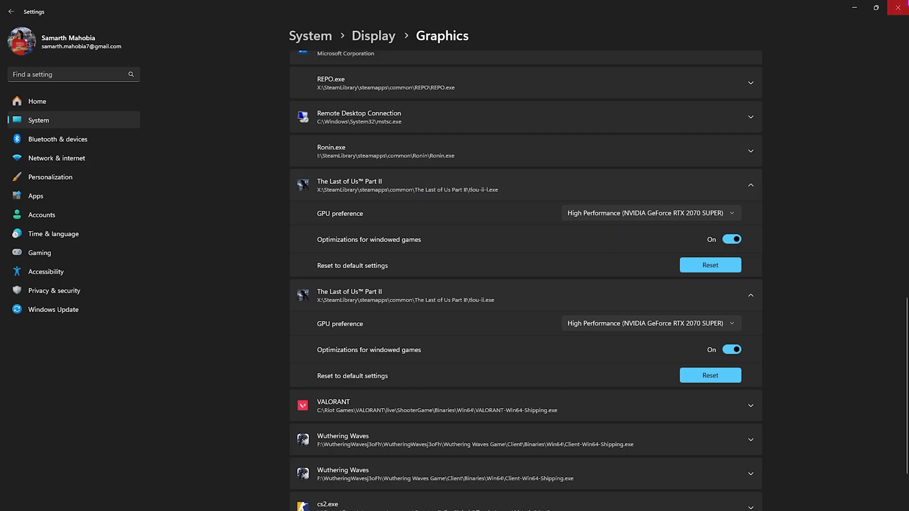
{"action": "left_click", "coordinate": [898, 7]}
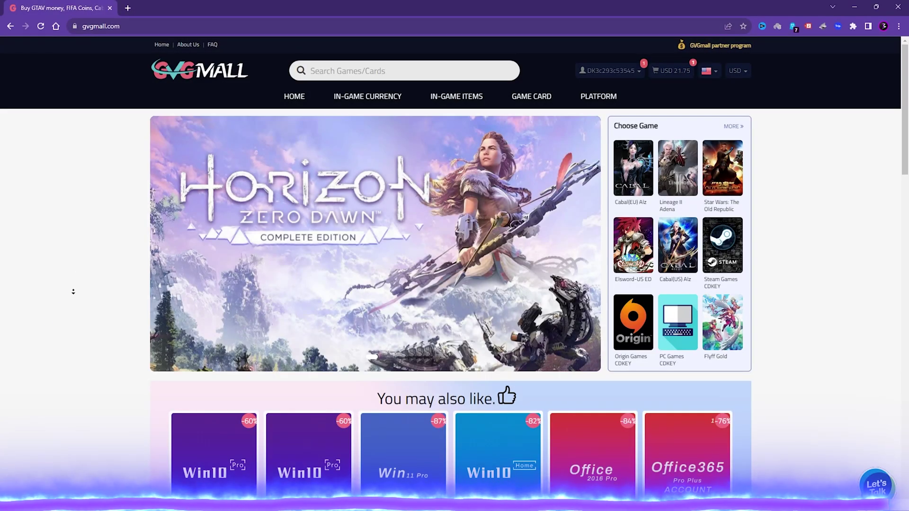
Look through the gvgmall.com homepage in the browser, examining its product offers and the in-game currency and in-game item categories.
{"action": "scroll", "coordinate": [73, 291], "scroll_direction": "down", "scroll_amount": 4}
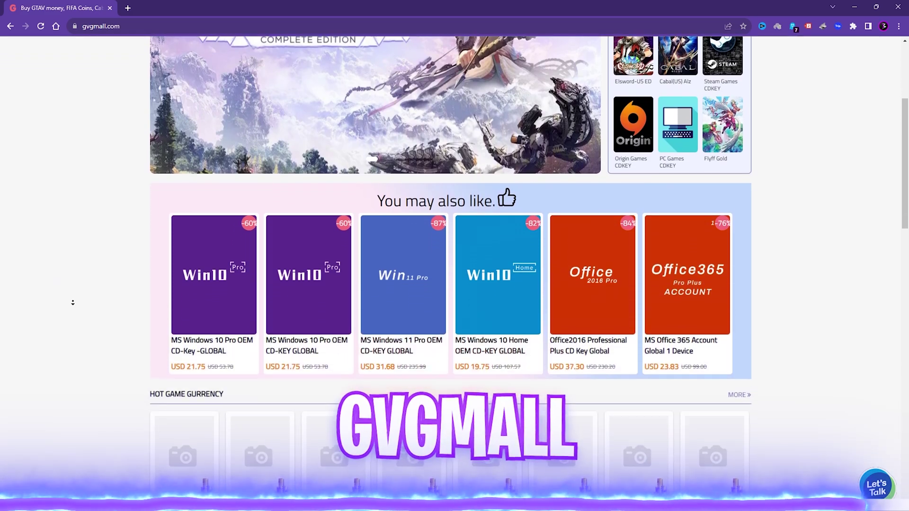
{"action": "scroll", "coordinate": [73, 302], "scroll_direction": "down", "scroll_amount": 5}
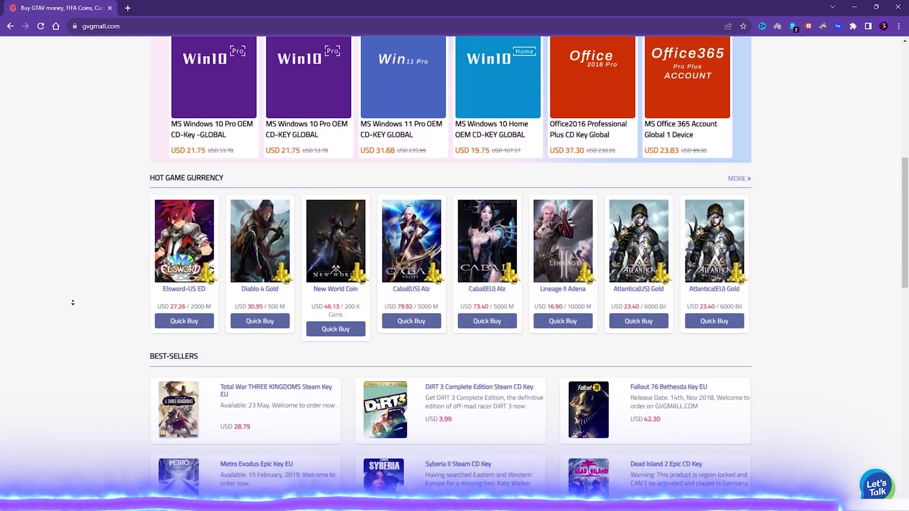
{"action": "scroll", "coordinate": [73, 302], "scroll_direction": "down", "scroll_amount": 2}
{"action": "key", "text": "Home"}
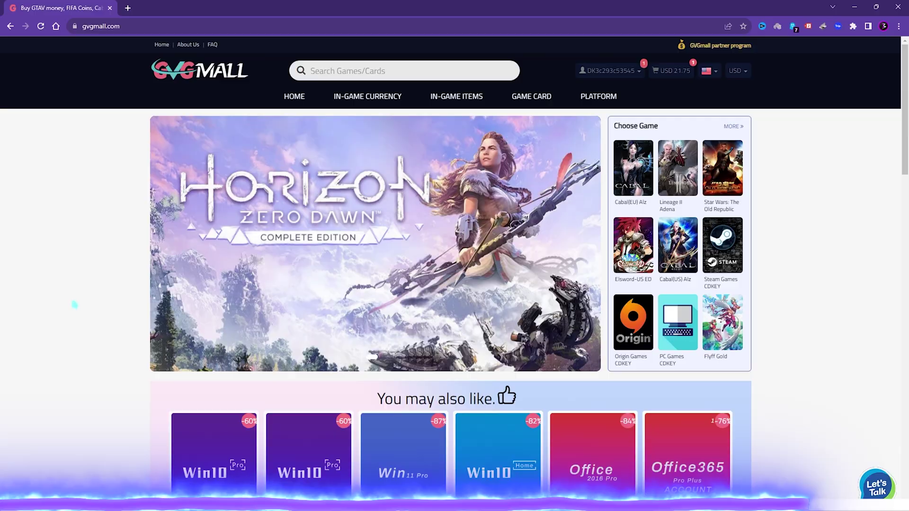
{"action": "mouse_move", "coordinate": [526, 97]}
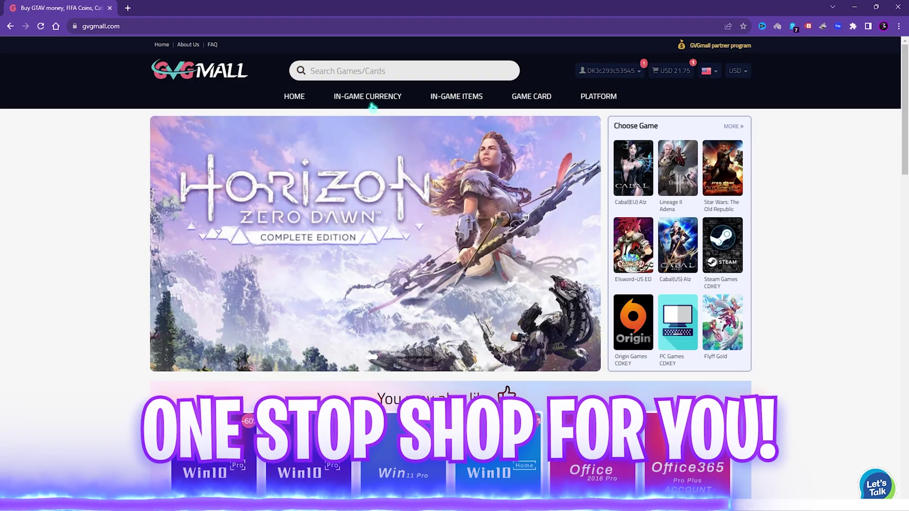
{"action": "mouse_move", "coordinate": [368, 97]}
{"action": "scroll", "coordinate": [360, 246], "scroll_direction": "down", "scroll_amount": 10}
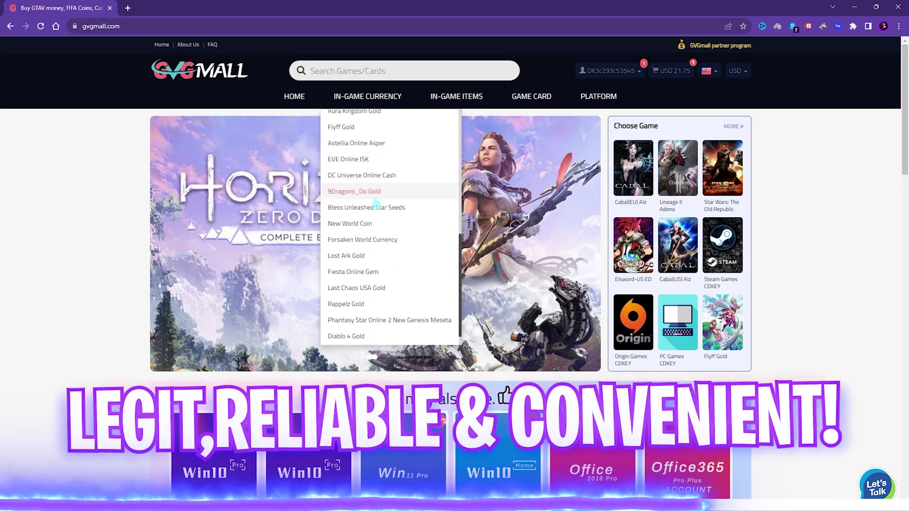
{"action": "scroll", "coordinate": [67, 260], "scroll_direction": "down", "scroll_amount": 4}
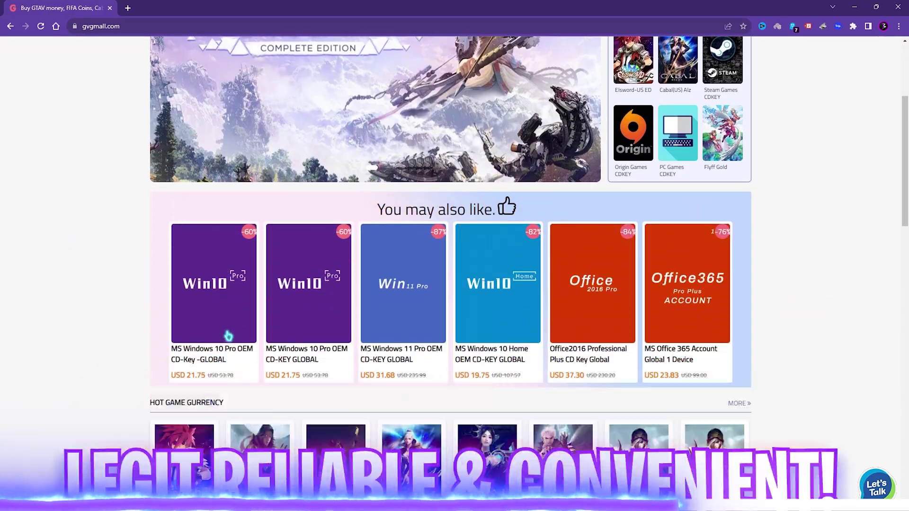
{"action": "scroll", "coordinate": [560, 136], "scroll_direction": "up", "scroll_amount": 4}
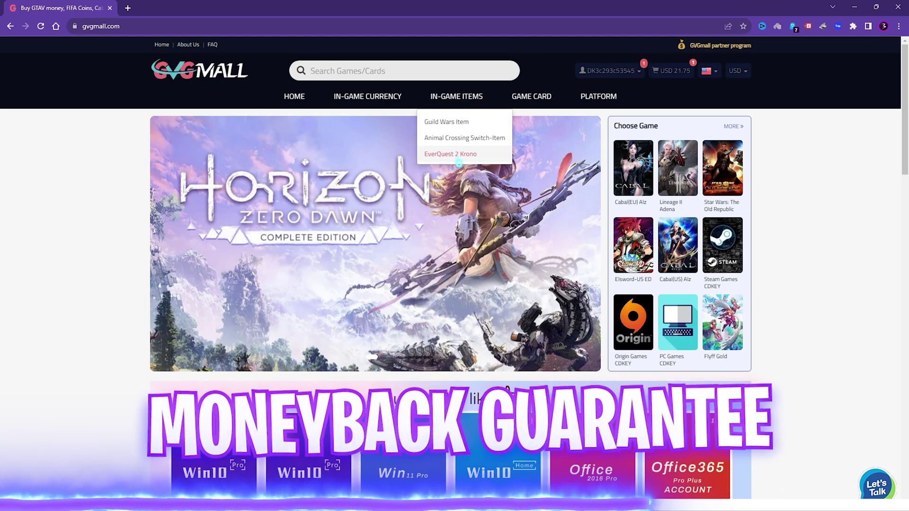
{"action": "scroll", "coordinate": [371, 255], "scroll_direction": "down", "scroll_amount": 10}
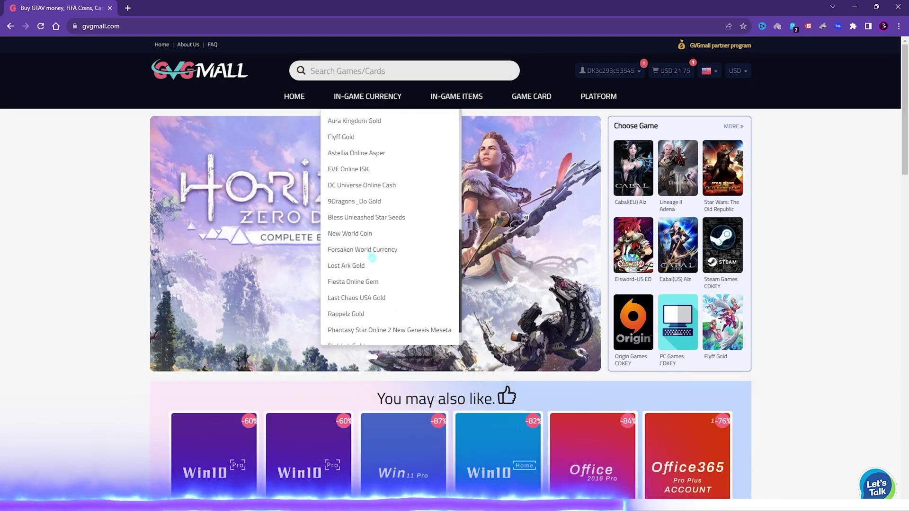
Examine the Windows and Office key offers on the homepage and the MS Win 11 Pro OEM KEY GLOBAL product page with its sale details.
{"action": "scroll", "coordinate": [206, 332], "scroll_direction": "down", "scroll_amount": 4}
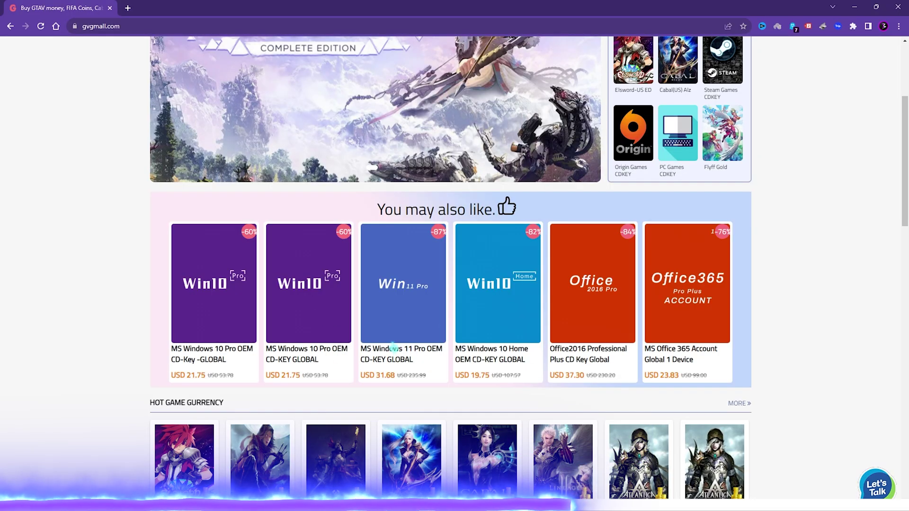
{"action": "scroll", "coordinate": [404, 349], "scroll_direction": "up", "scroll_amount": 1}
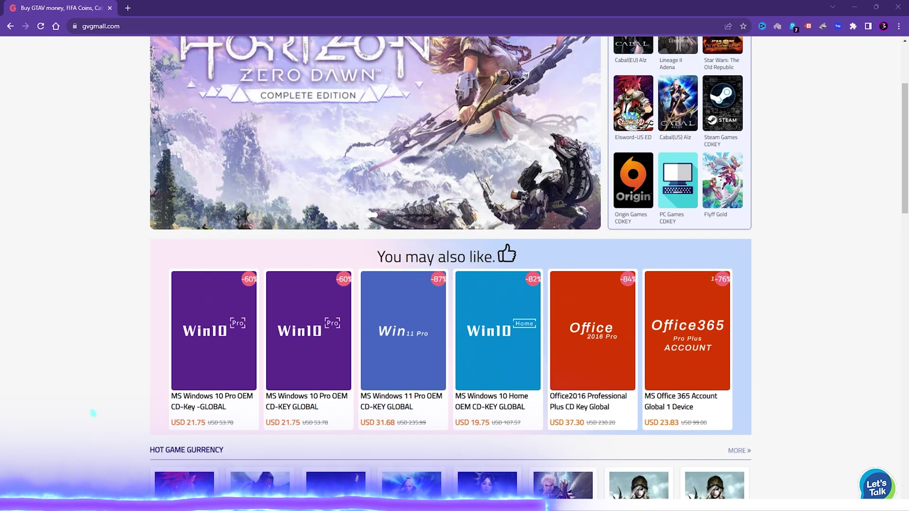
{"action": "scroll", "coordinate": [237, 364], "scroll_direction": "down", "scroll_amount": 1}
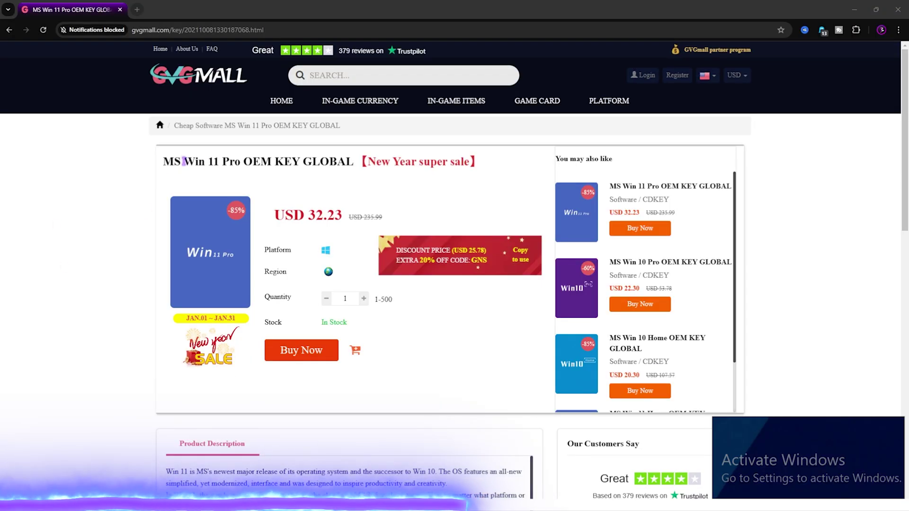
{"action": "left_click_drag", "start_coordinate": [165, 161], "coordinate": [471, 161]}
{"action": "left_click", "coordinate": [357, 161]}
{"action": "left_click", "coordinate": [404, 165]}
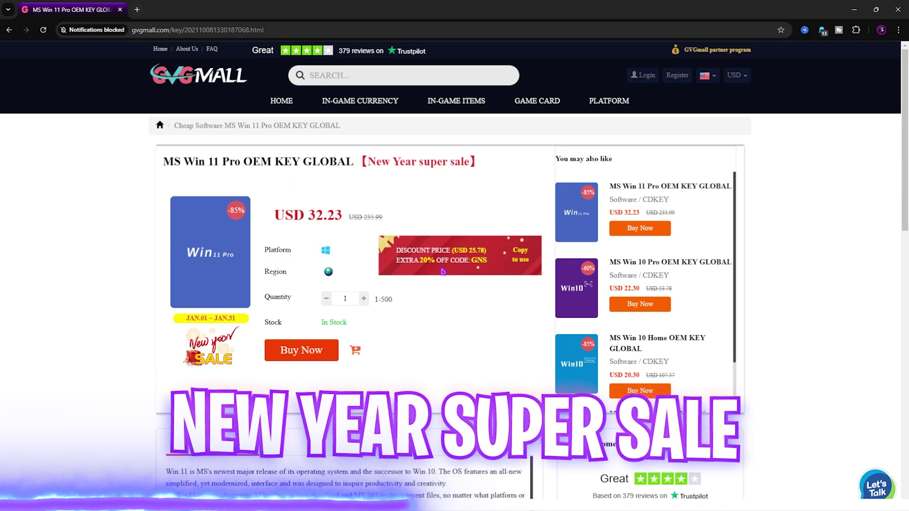
{"action": "scroll", "coordinate": [284, 226], "scroll_direction": "down", "scroll_amount": 3}
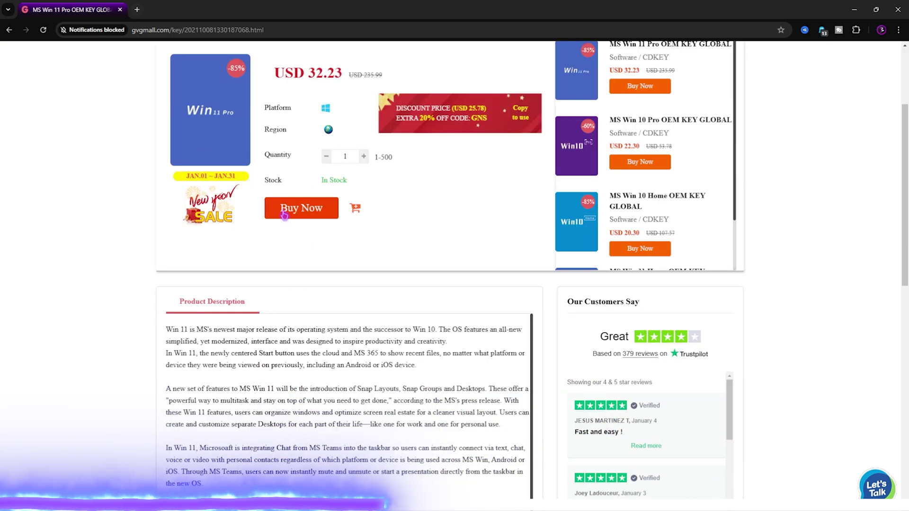
{"action": "scroll", "coordinate": [325, 214], "scroll_direction": "up", "scroll_amount": 3}
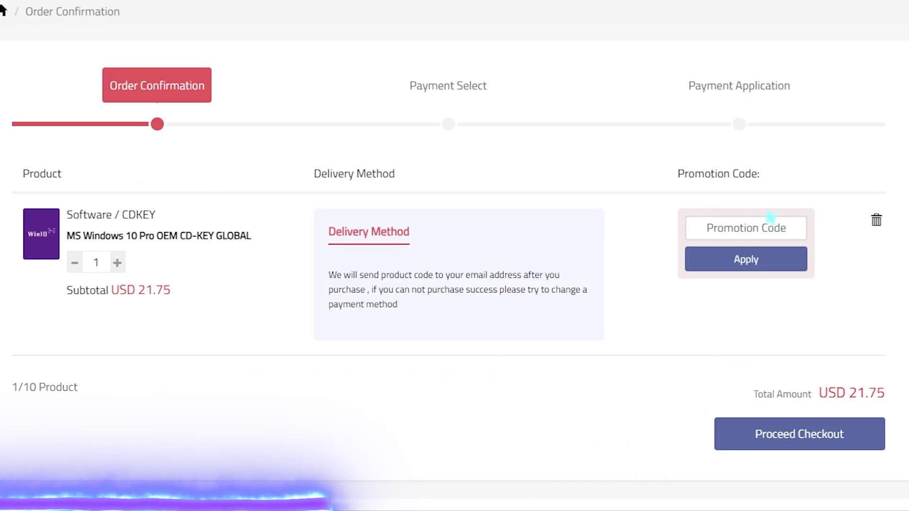
Apply the promotion code FOX25 to the MS Windows 10 Pro OEM CD-KEY GLOBAL order.
{"action": "left_click", "coordinate": [749, 226]}
{"action": "type", "text": "FOX25"}
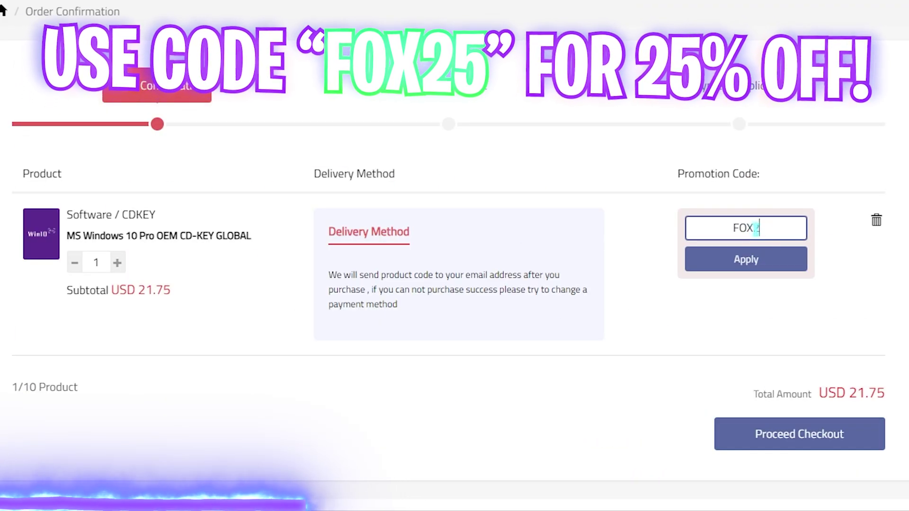
{"action": "double_click", "coordinate": [756, 229]}
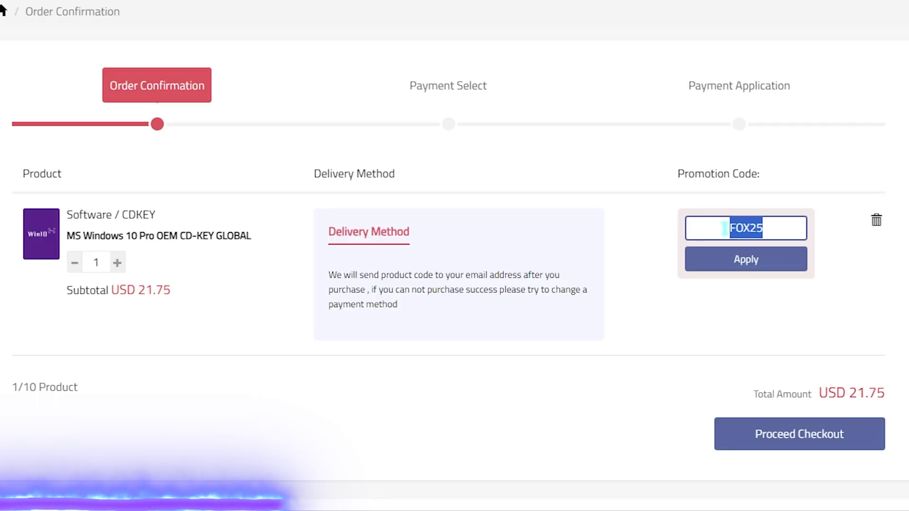
{"action": "left_click", "coordinate": [720, 263]}
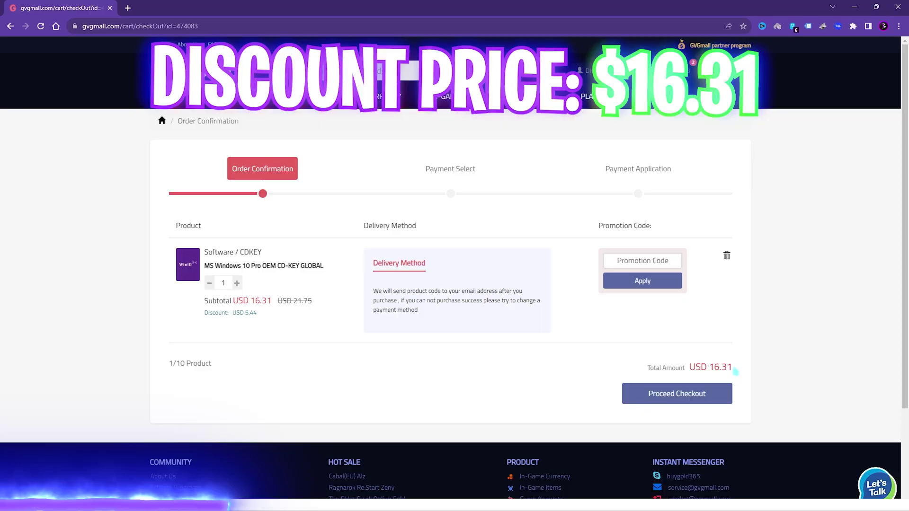
Review the discounted order total and, in Windows Settings, the activation state details of Windows 11 Pro.
{"action": "left_click_drag", "start_coordinate": [735, 371], "coordinate": [166, 363]}
{"action": "left_click", "coordinate": [438, 342]}
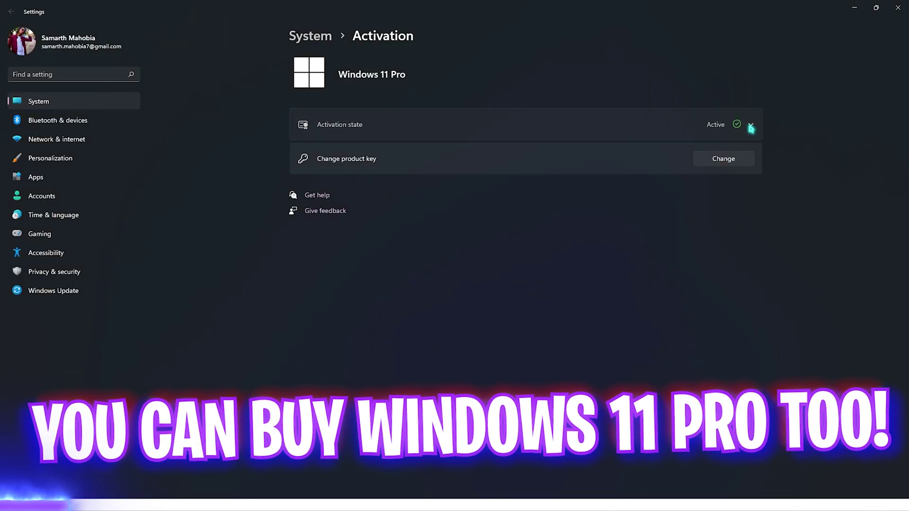
{"action": "left_click", "coordinate": [749, 125]}
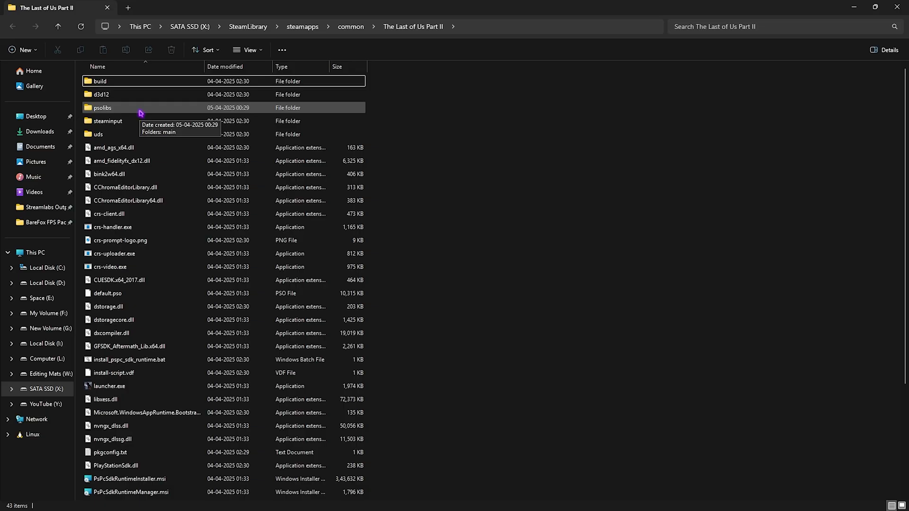
Disable fullscreen optimizations in the compatibility properties of tlou-ii.exe in the The Last of Us Part II game folder, and apply the change.
{"action": "scroll", "coordinate": [210, 205], "scroll_direction": "down", "scroll_amount": 4}
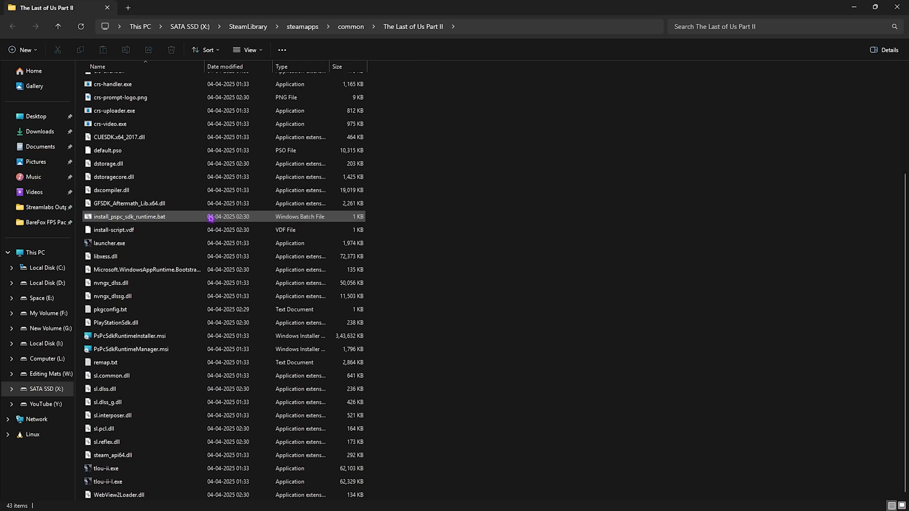
{"action": "left_click", "coordinate": [109, 468]}
{"action": "left_click", "coordinate": [131, 473]}
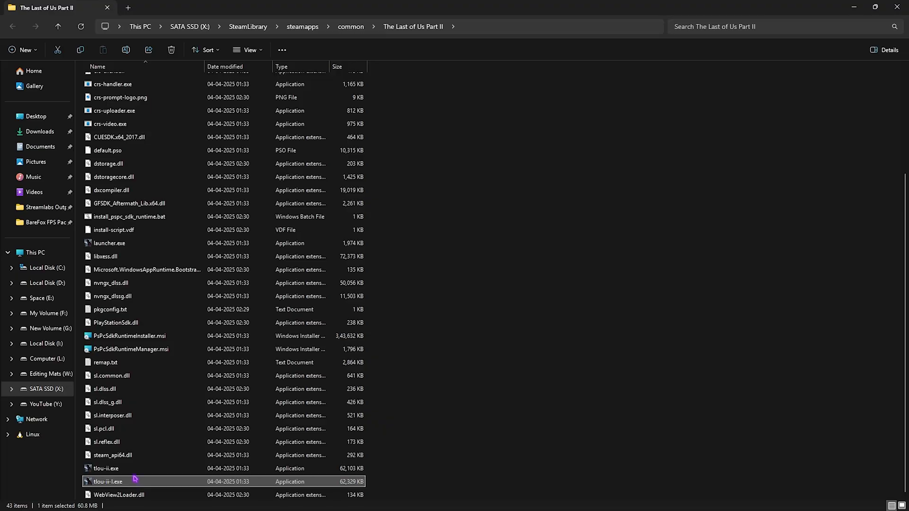
{"action": "right_click", "coordinate": [131, 471]}
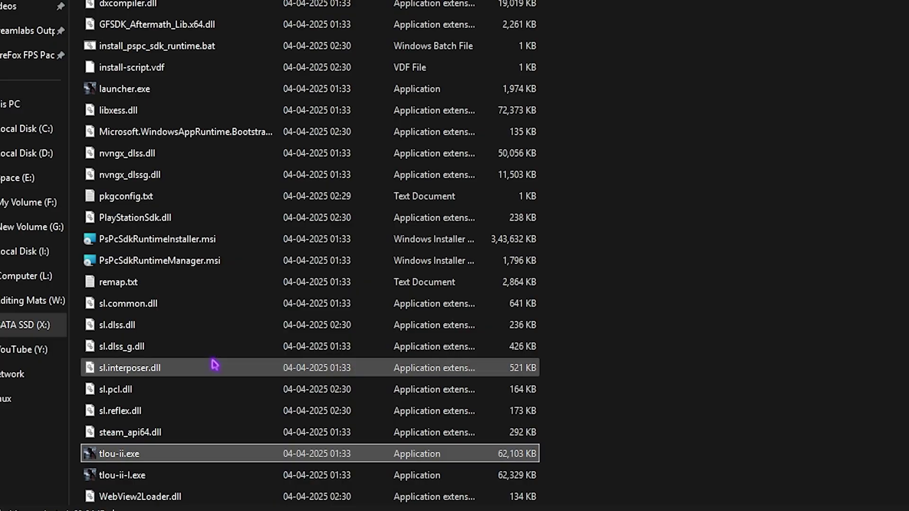
{"action": "key", "text": "alt+Return"}
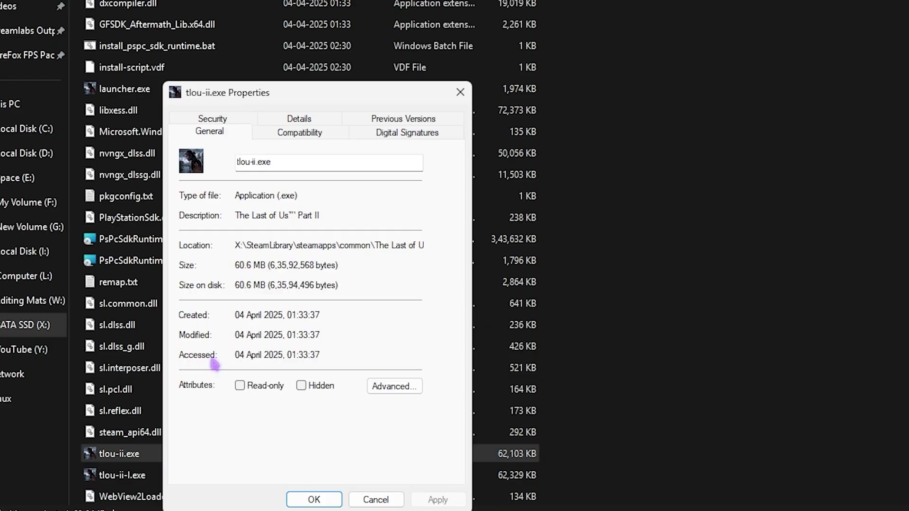
{"action": "left_click", "coordinate": [311, 135]}
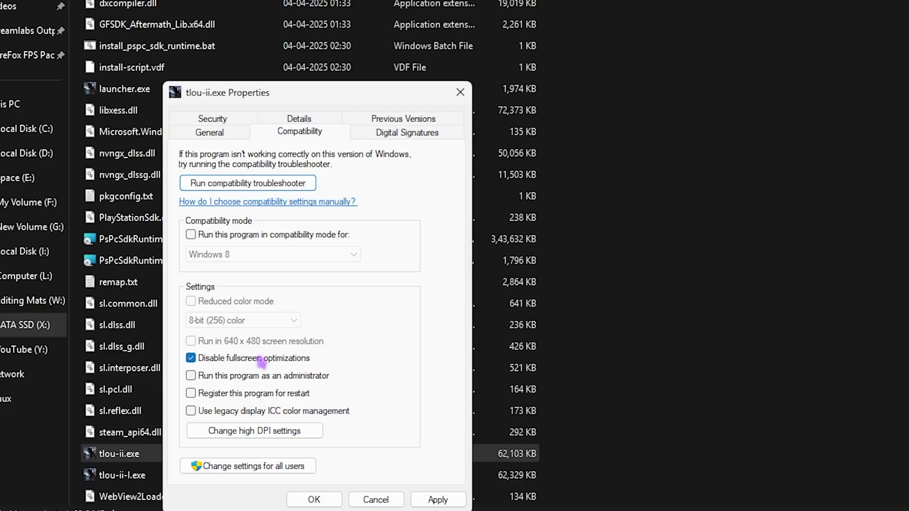
{"action": "key", "text": "alt+a"}
{"action": "left_click", "coordinate": [460, 92]}
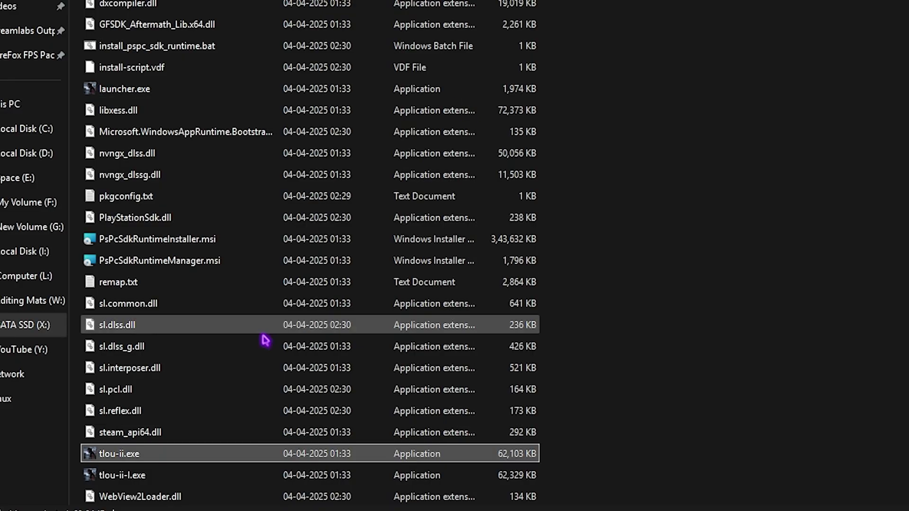
Disable fullscreen optimizations in the compatibility properties of tlou-ii-l.exe and apply the change.
{"action": "right_click", "coordinate": [171, 482]}
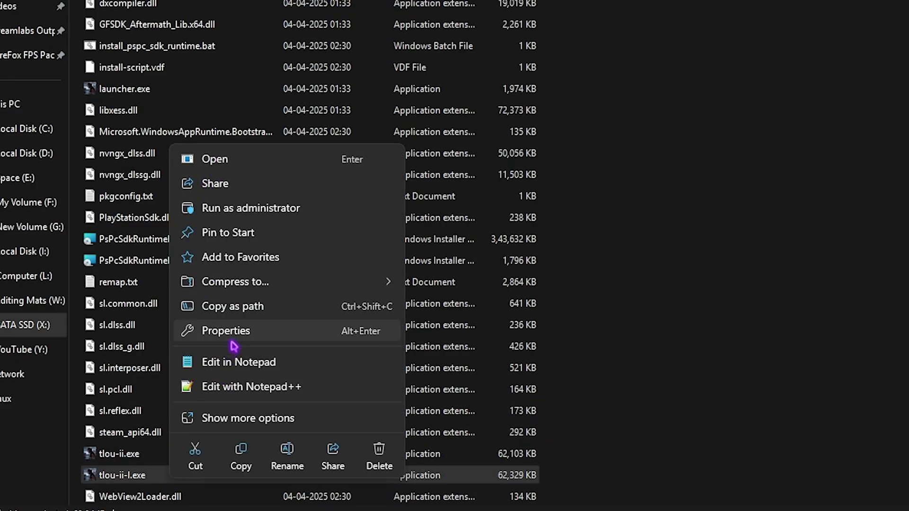
{"action": "left_click", "coordinate": [228, 333]}
{"action": "left_click", "coordinate": [302, 135]}
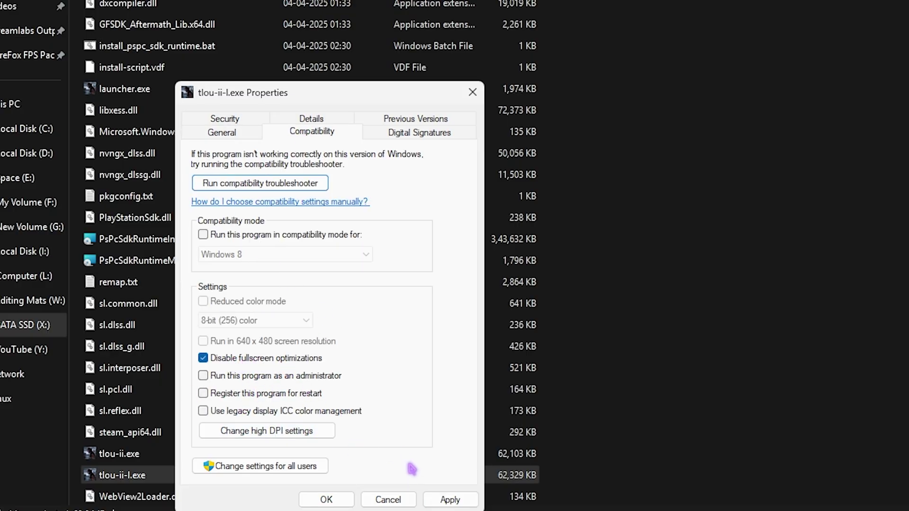
{"action": "left_click", "coordinate": [438, 499]}
{"action": "left_click", "coordinate": [326, 499]}
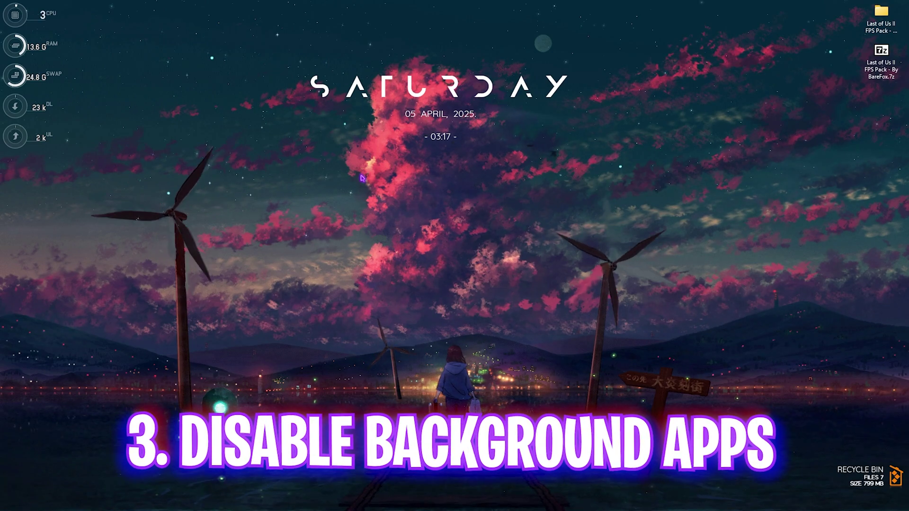
Find and open the Local Group Policy Editor and maximize its window.
{"action": "key", "text": "super"}
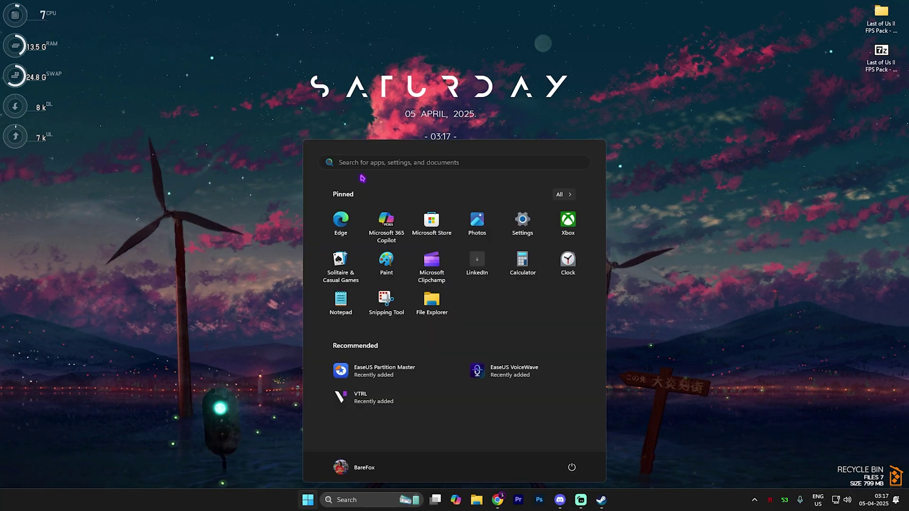
{"action": "type", "text": "edit group policy"}
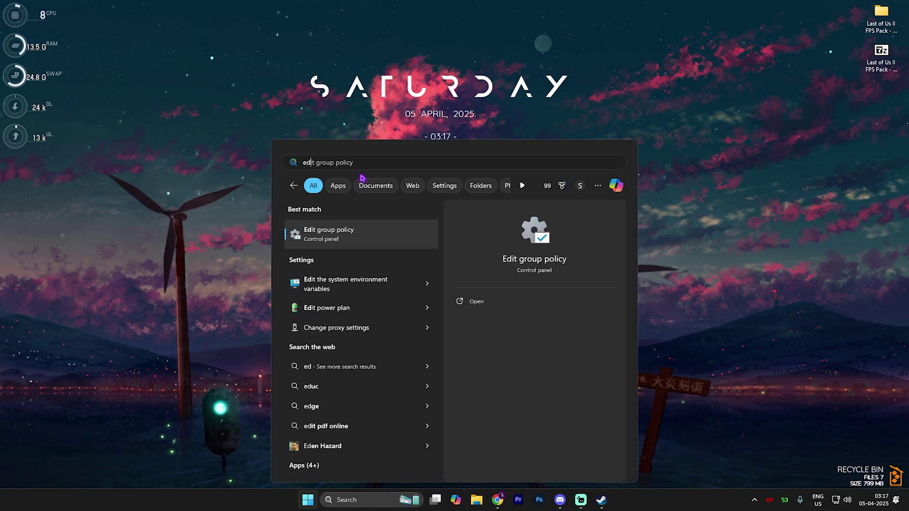
{"action": "left_click", "coordinate": [326, 231]}
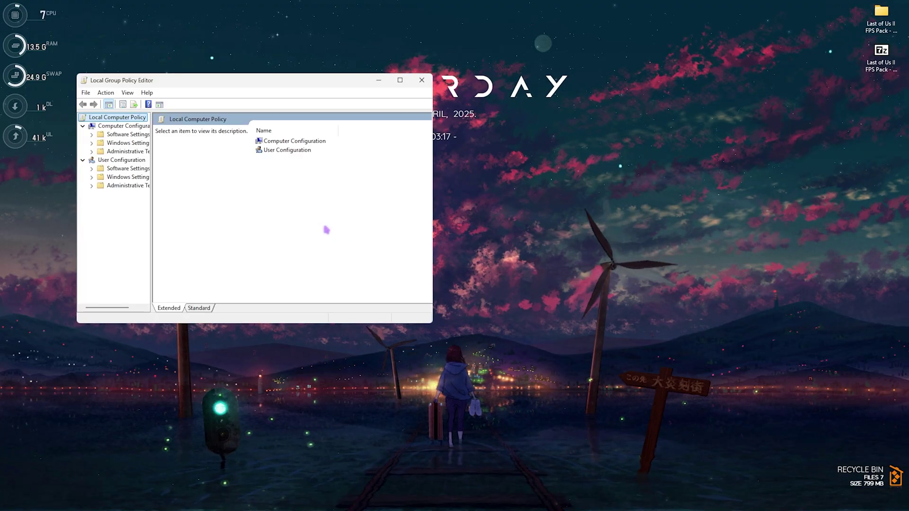
{"action": "double_click", "coordinate": [396, 81]}
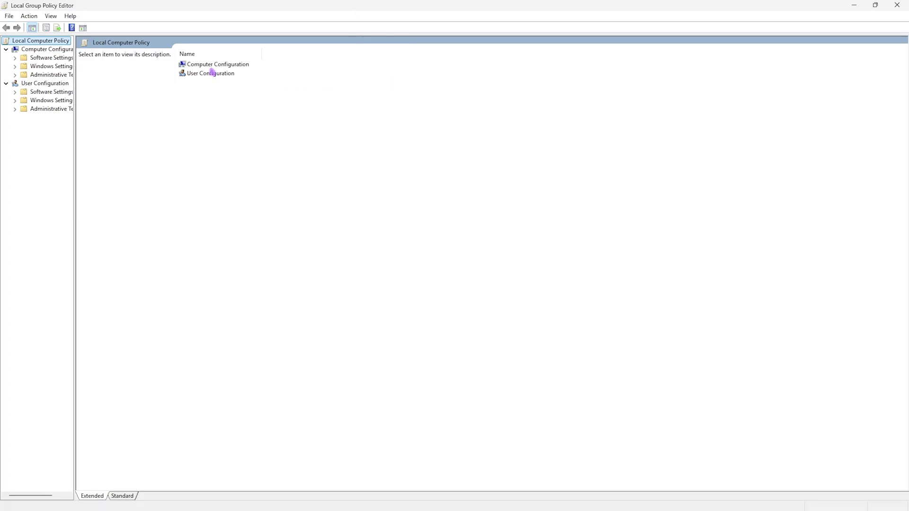
Go to the App Privacy policies under Computer Configuration, Administrative Templates, Windows Components.
{"action": "double_click", "coordinate": [219, 65]}
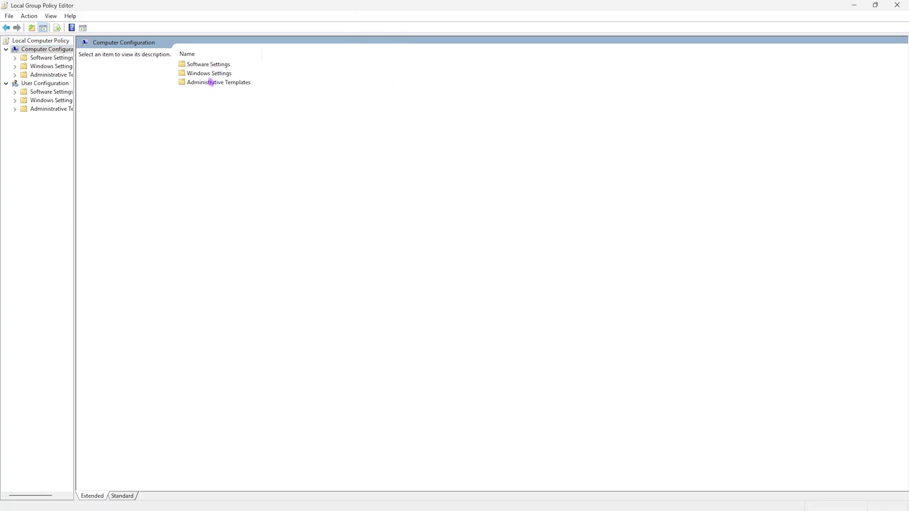
{"action": "double_click", "coordinate": [211, 82]}
{"action": "double_click", "coordinate": [213, 127]}
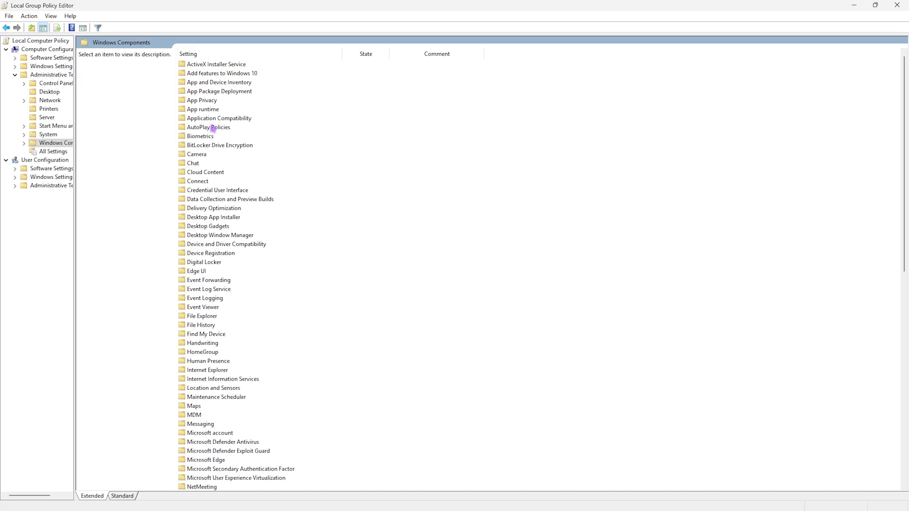
{"action": "double_click", "coordinate": [209, 101]}
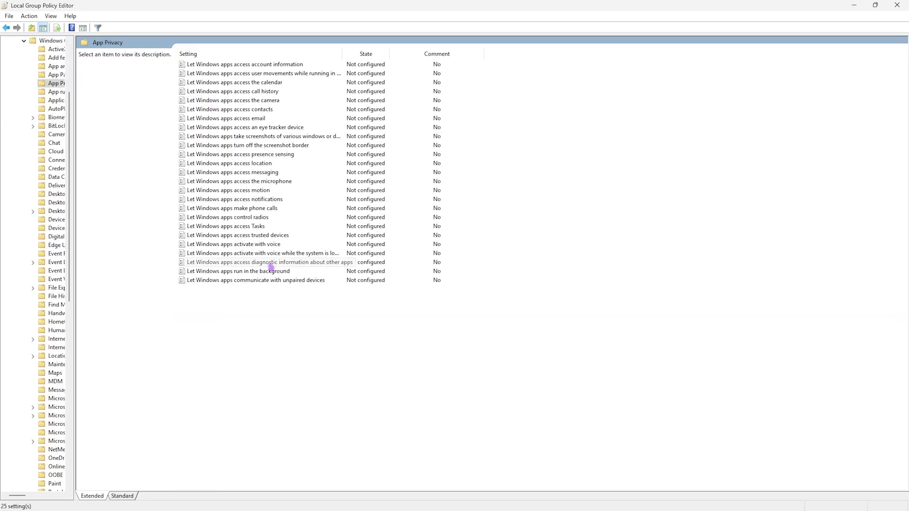
Enable the "Let Windows apps run in the background" policy with Force Deny as the default for all apps, and apply it.
{"action": "left_click", "coordinate": [240, 274]}
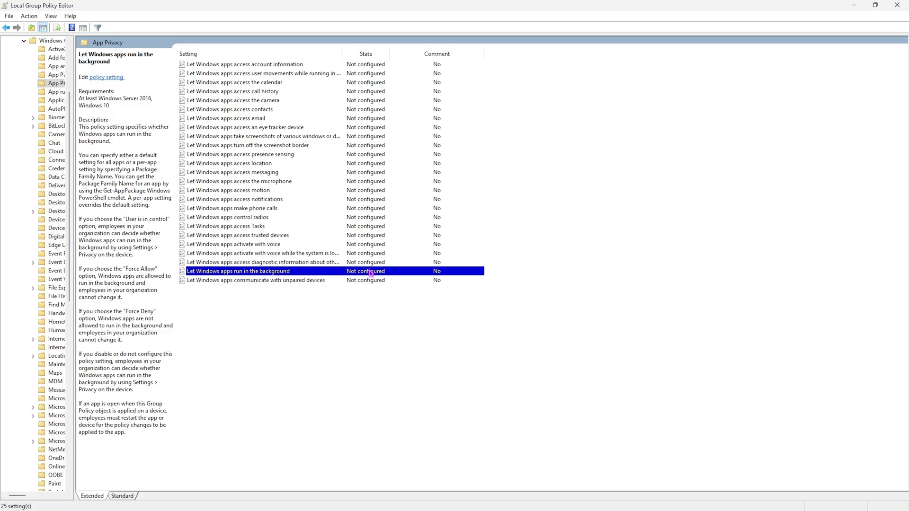
{"action": "double_click", "coordinate": [246, 272]}
{"action": "left_click", "coordinate": [135, 183]}
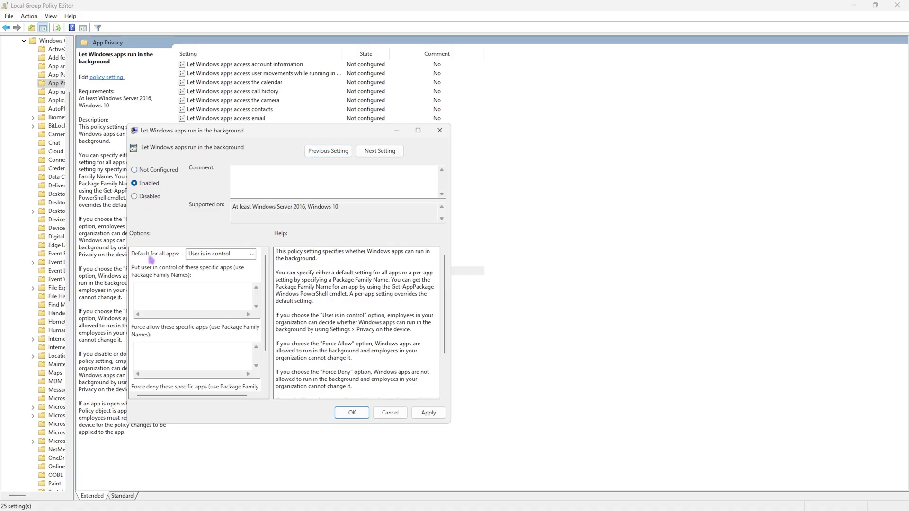
{"action": "left_click", "coordinate": [213, 281]}
{"action": "left_click", "coordinate": [426, 410]}
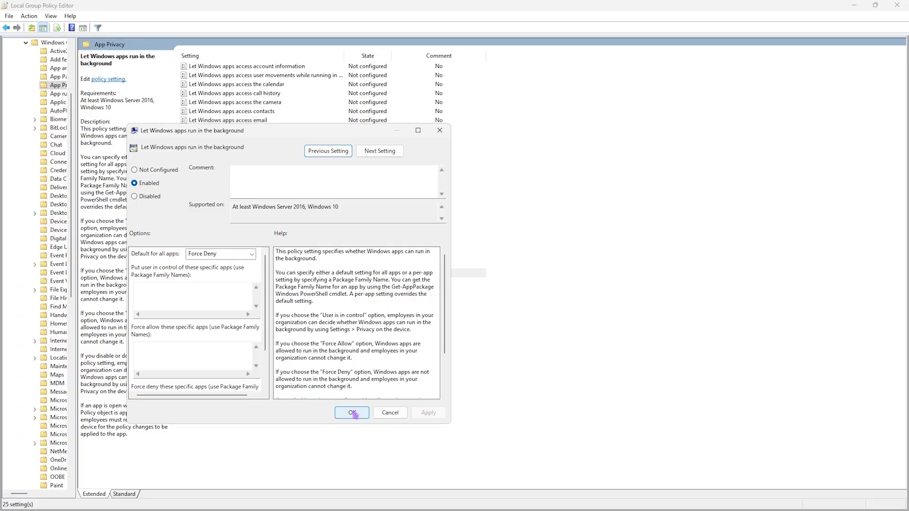
{"action": "left_click", "coordinate": [352, 413]}
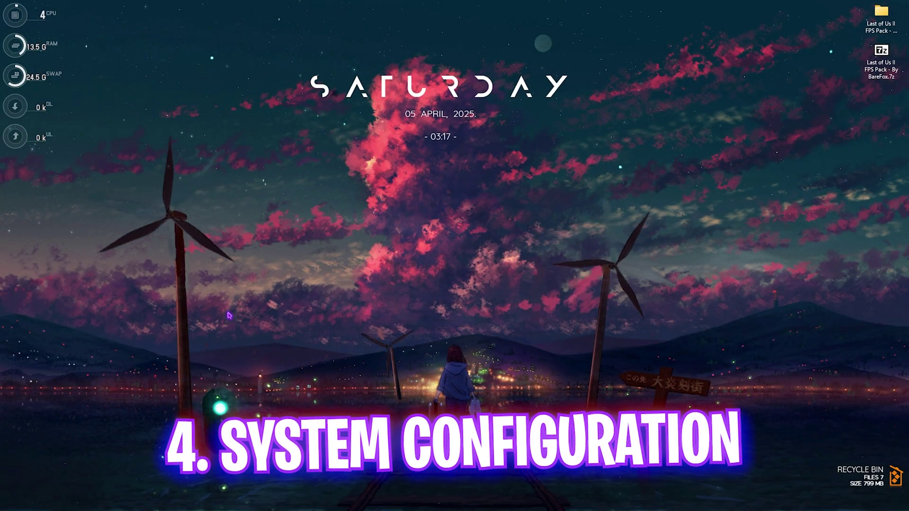
Find and open System Configuration.
{"action": "key", "text": "super"}
{"action": "type", "text": "sys"}
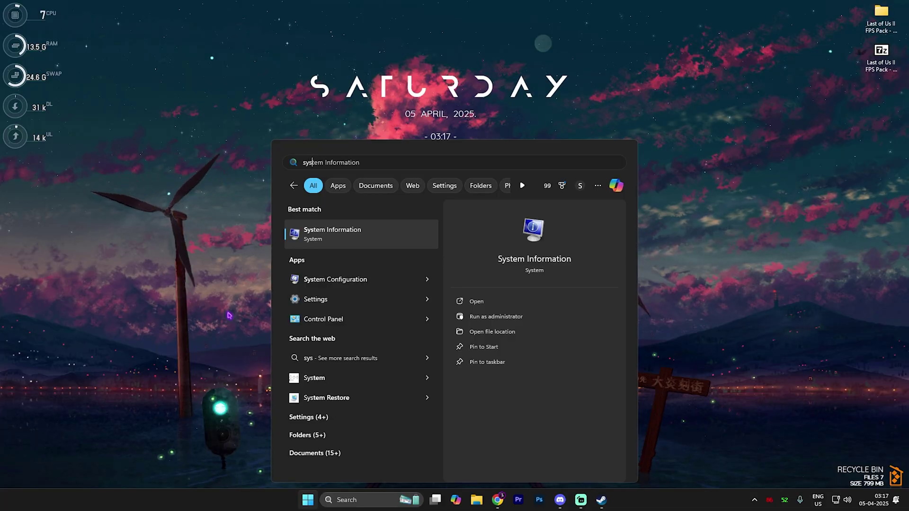
{"action": "key", "text": "Down"}
{"action": "key", "text": "Return"}
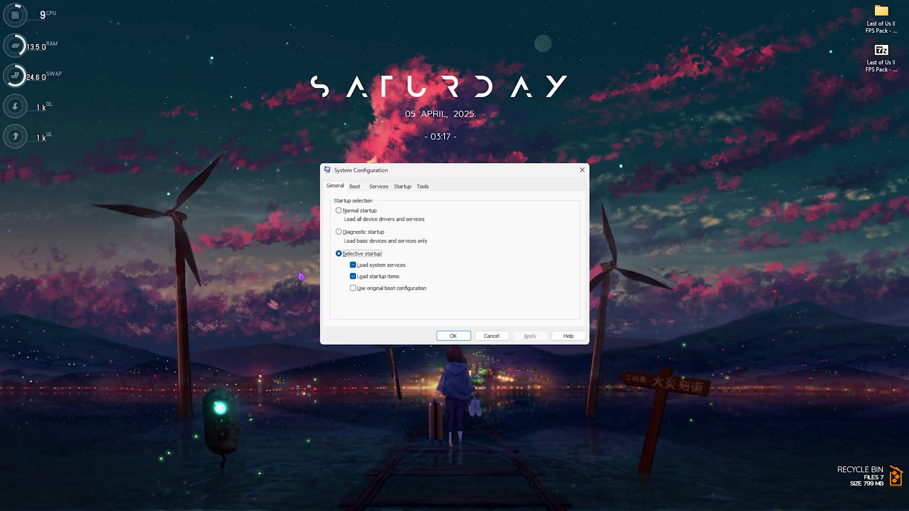
Set the number of processors to 32 in the advanced boot options and apply the boot settings.
{"action": "left_click", "coordinate": [355, 187]}
{"action": "left_click", "coordinate": [360, 255]}
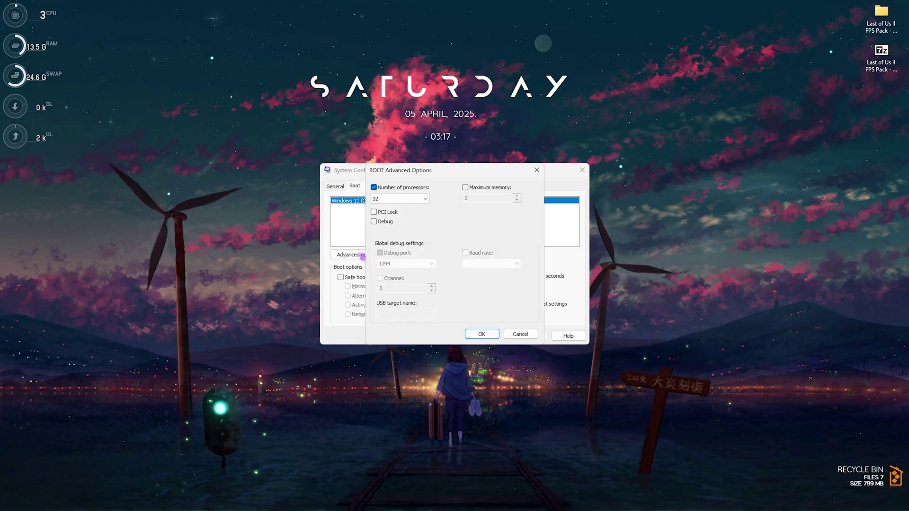
{"action": "left_click", "coordinate": [384, 188]}
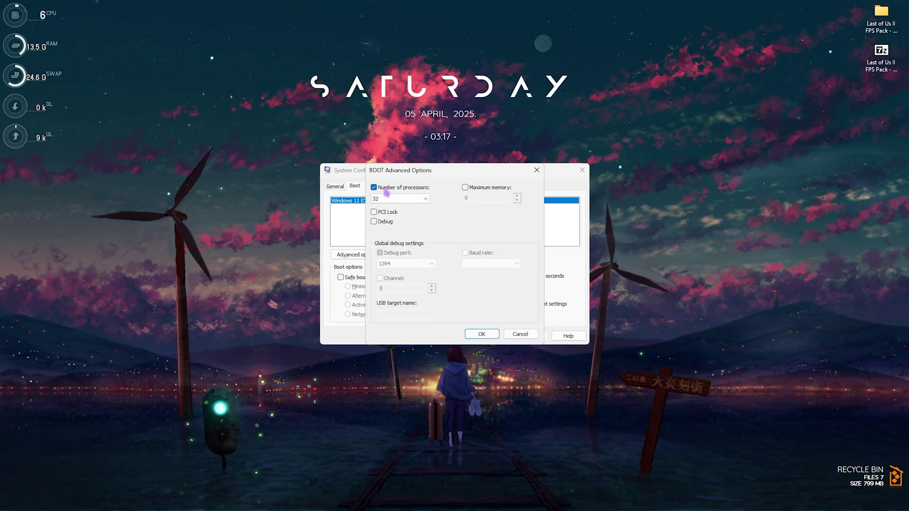
{"action": "left_click", "coordinate": [402, 199]}
{"action": "left_click", "coordinate": [391, 373]}
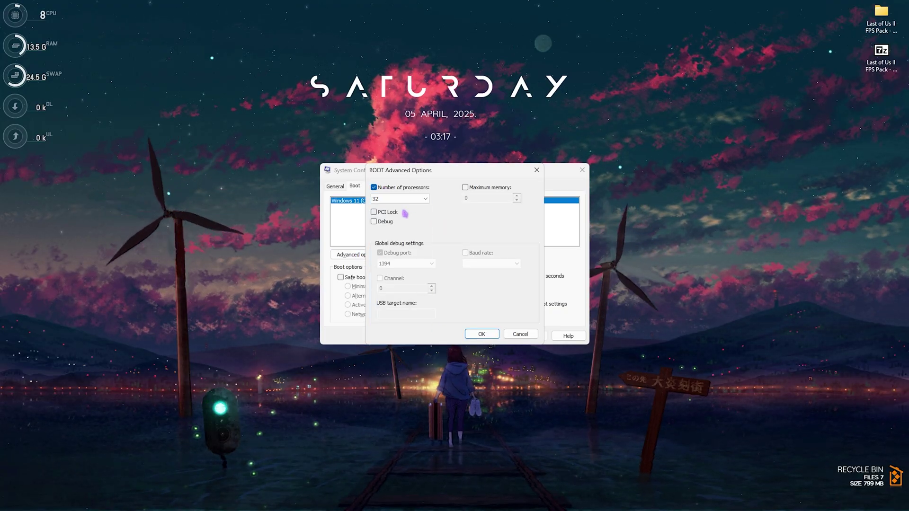
{"action": "left_click", "coordinate": [478, 333]}
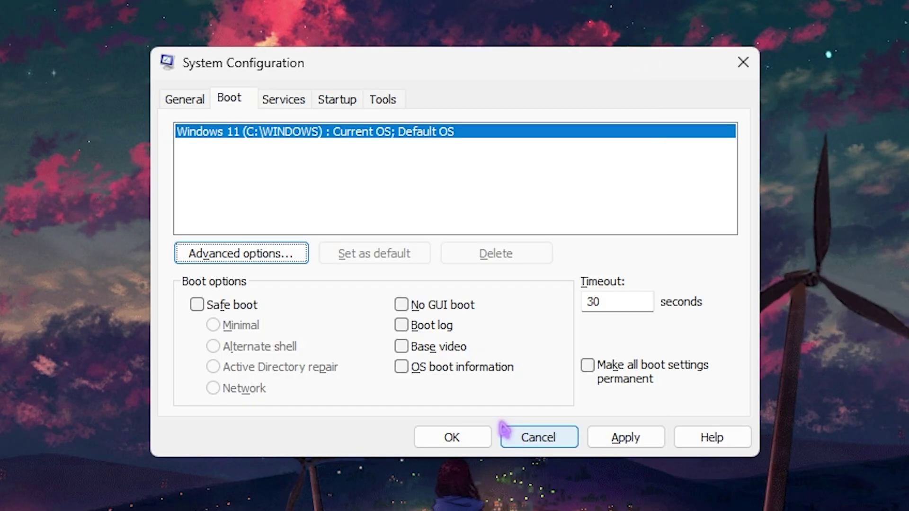
{"action": "left_click", "coordinate": [620, 440]}
Hide all Microsoft services, review the remaining third-party services in the list, and close System Configuration.
{"action": "left_click", "coordinate": [290, 100]}
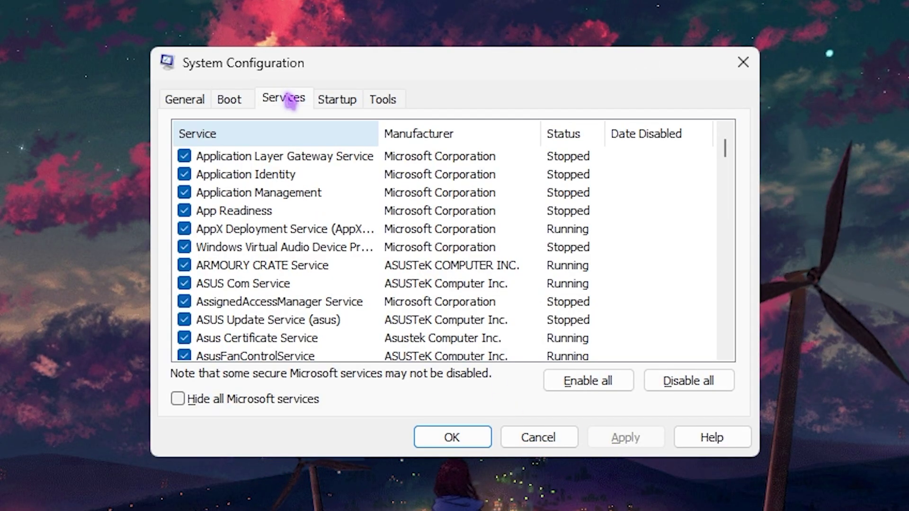
{"action": "left_click", "coordinate": [229, 402]}
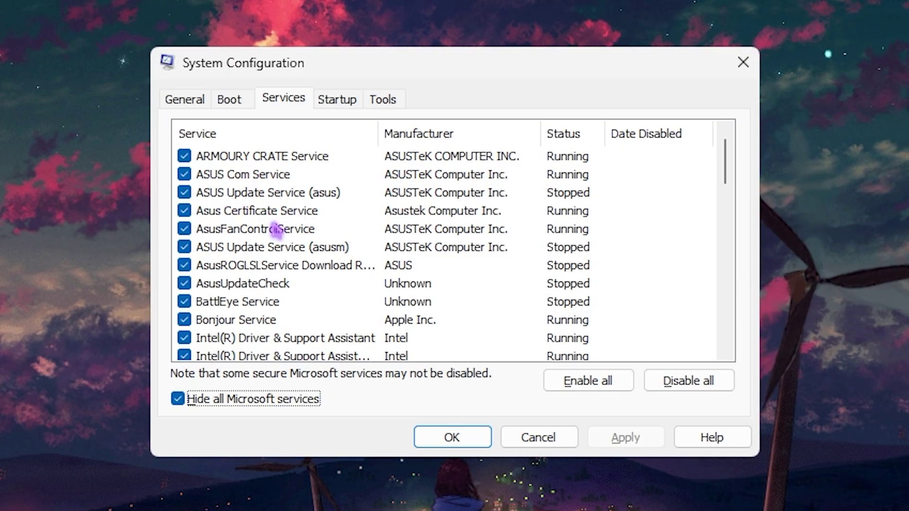
{"action": "scroll", "coordinate": [278, 229], "scroll_direction": "down", "scroll_amount": 4}
{"action": "scroll", "coordinate": [278, 229], "scroll_direction": "down", "scroll_amount": 2}
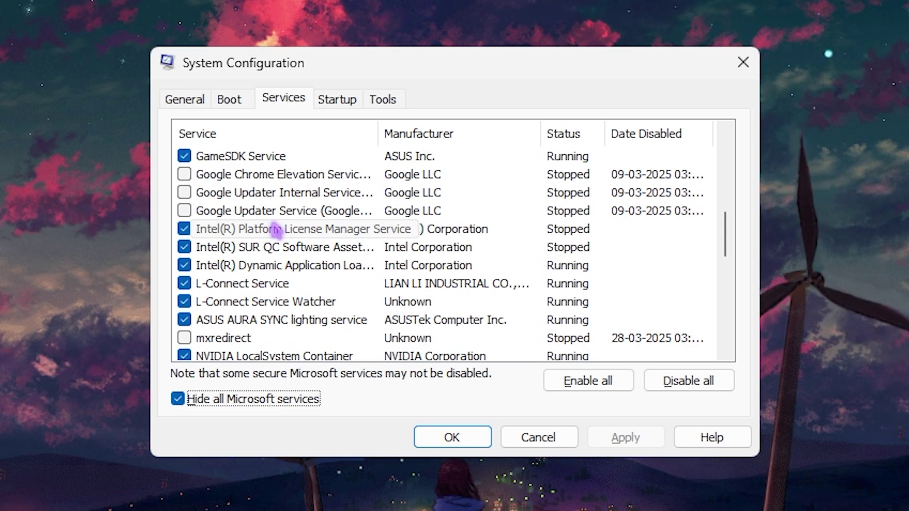
{"action": "scroll", "coordinate": [278, 230], "scroll_direction": "down", "scroll_amount": 2}
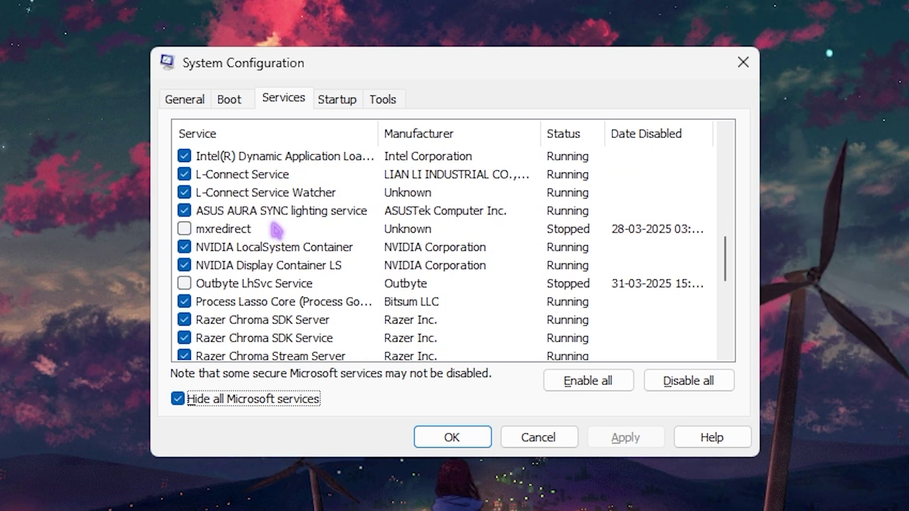
{"action": "scroll", "coordinate": [595, 327], "scroll_direction": "down", "scroll_amount": 2}
{"action": "scroll", "coordinate": [323, 221], "scroll_direction": "down", "scroll_amount": 1}
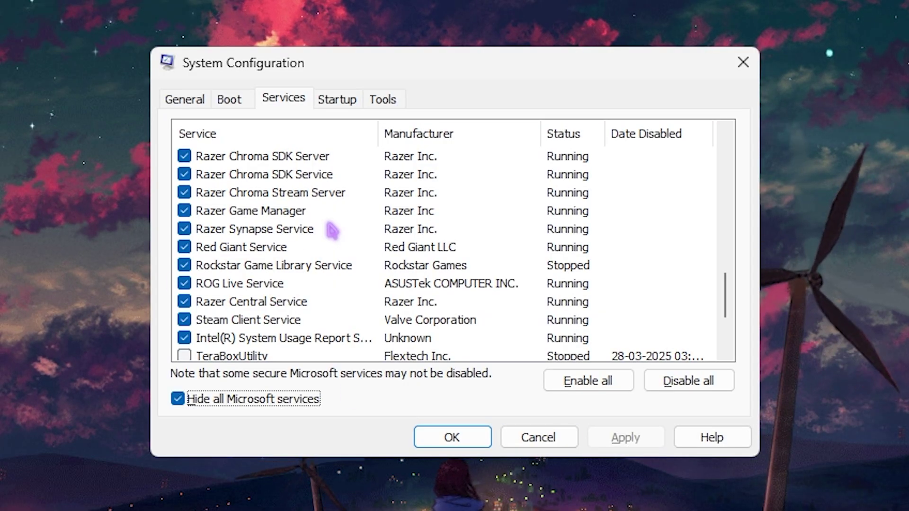
{"action": "left_click", "coordinate": [731, 69]}
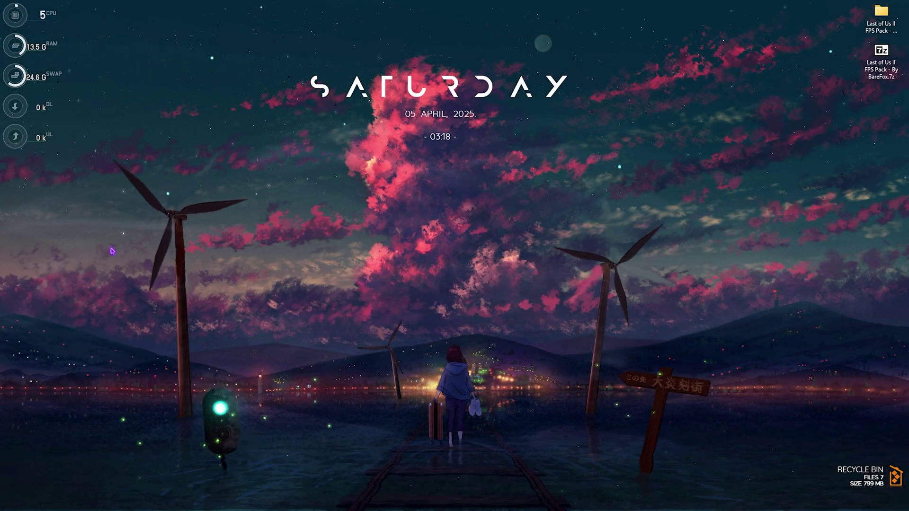
Find and open the System Protection settings for creating a restore point.
{"action": "key", "text": "super"}
{"action": "type", "text": "crea"}
{"action": "key", "text": "Return"}
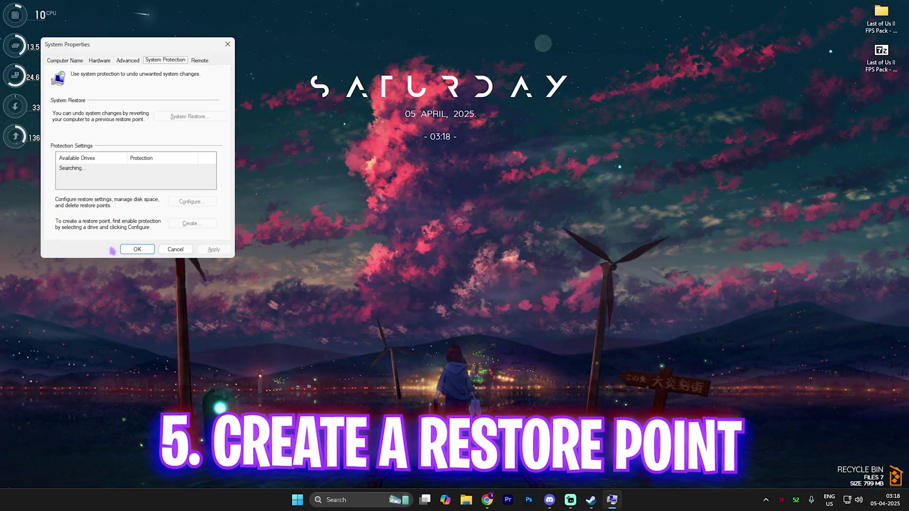
Create a restore point named LOU with Local Disk (C:) selected, and close System Properties.
{"action": "scroll", "coordinate": [101, 183], "scroll_direction": "down", "scroll_amount": 1}
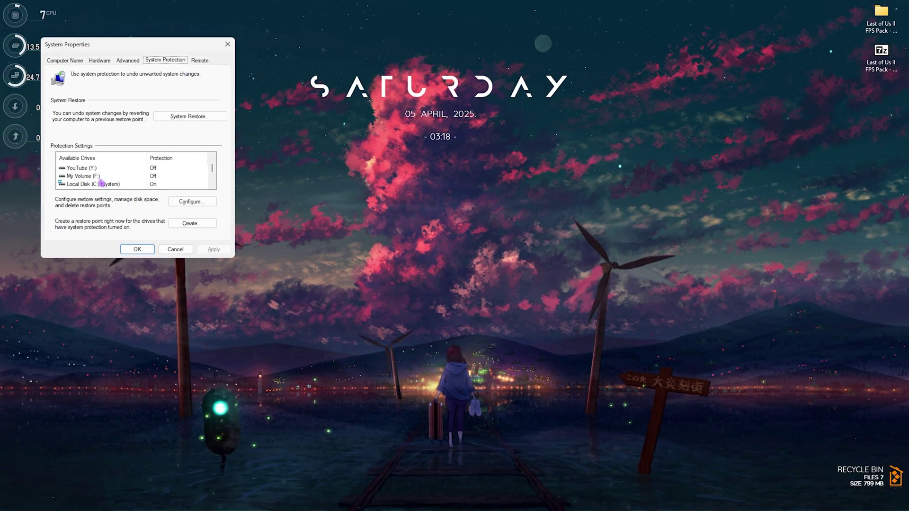
{"action": "left_click", "coordinate": [104, 184]}
{"action": "left_click", "coordinate": [184, 225]}
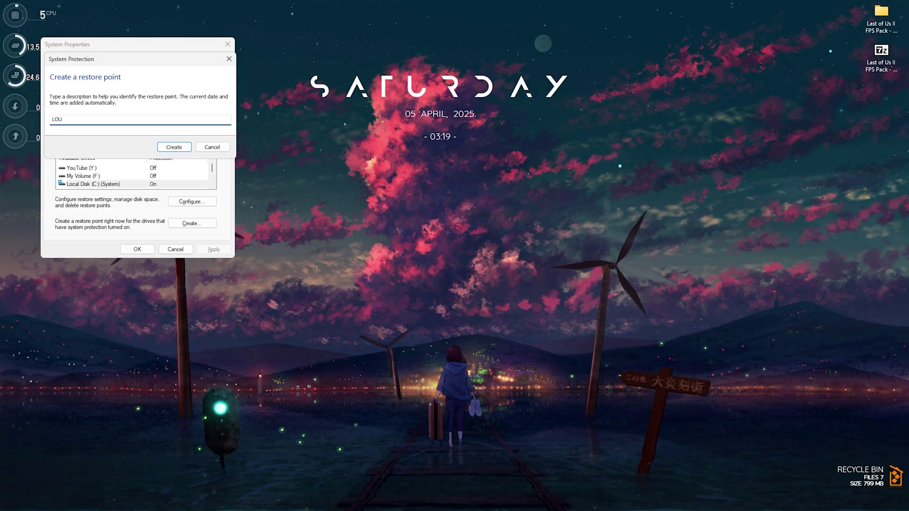
{"action": "type", "text": "LOU"}
{"action": "key", "text": "Return"}
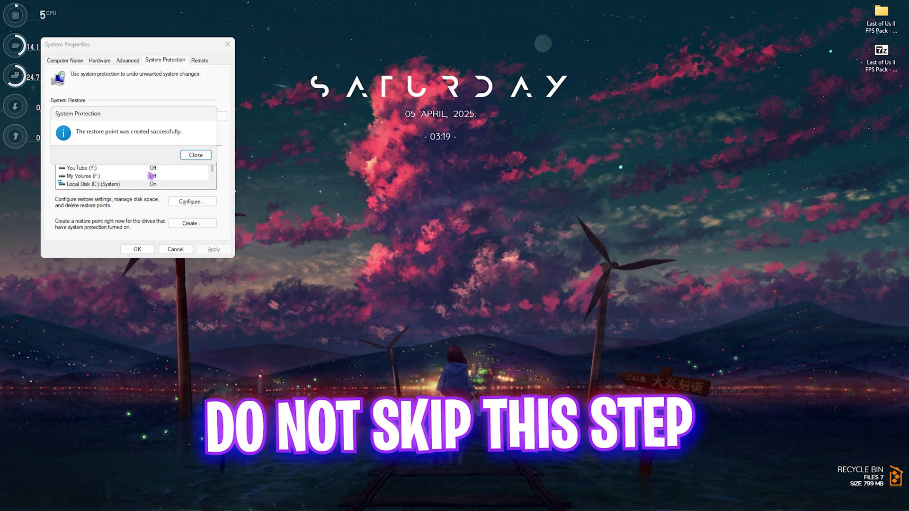
{"action": "left_click", "coordinate": [195, 155]}
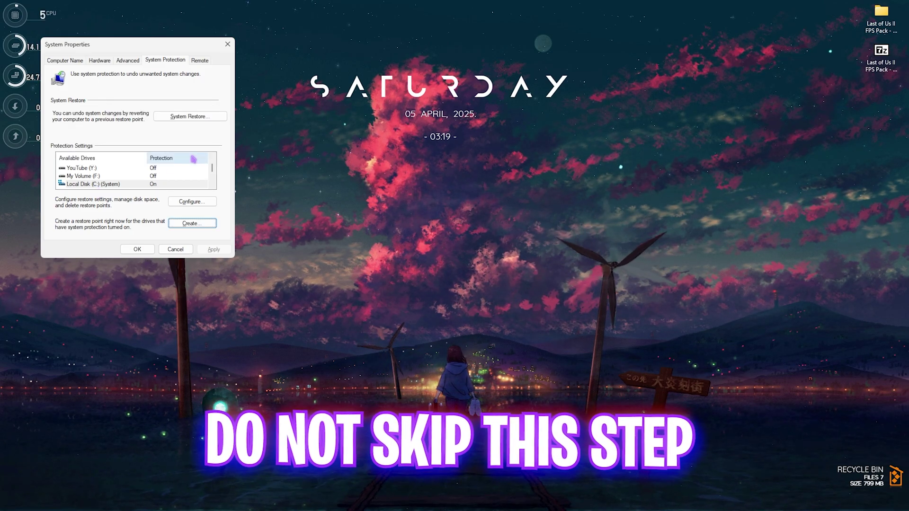
{"action": "left_click", "coordinate": [227, 44]}
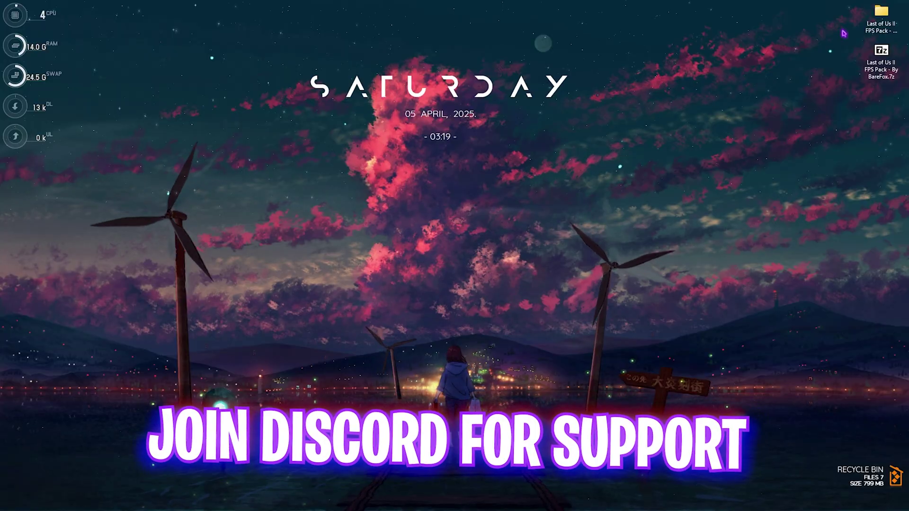
Open the Last of Us II FPS Pack folder and inspect the Intel registry file inside 1- CPU Priority.
{"action": "double_click", "coordinate": [880, 16]}
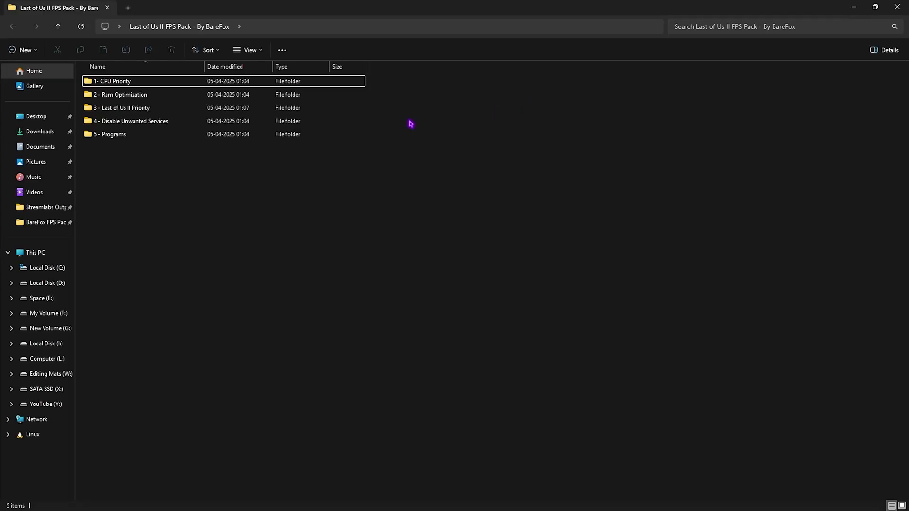
{"action": "double_click", "coordinate": [135, 83]}
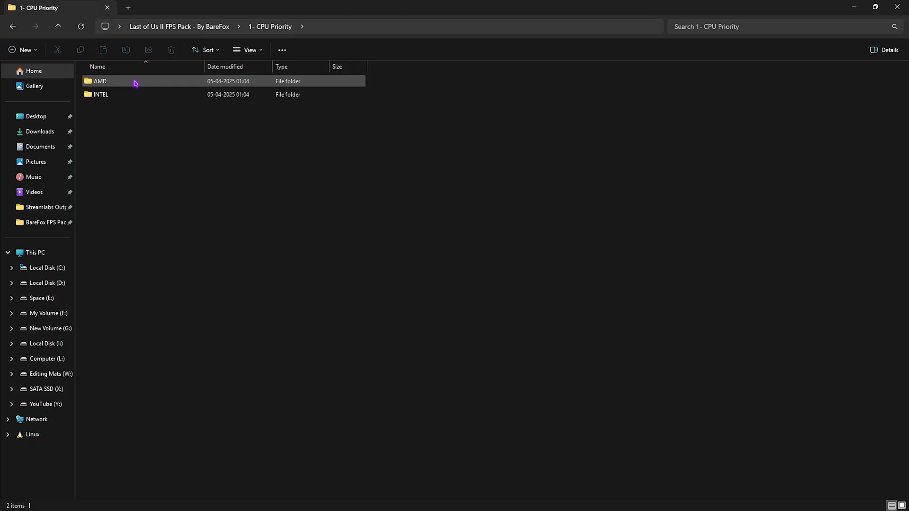
{"action": "double_click", "coordinate": [118, 94]}
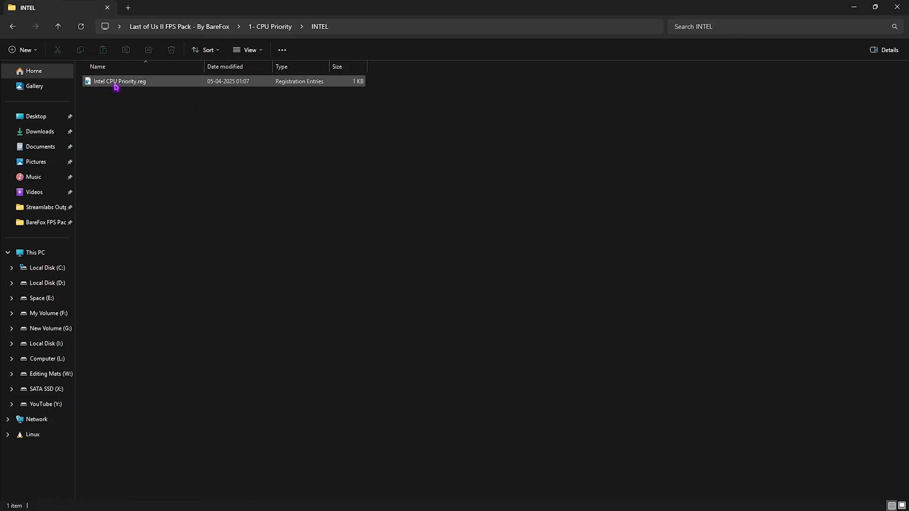
{"action": "left_click", "coordinate": [281, 29]}
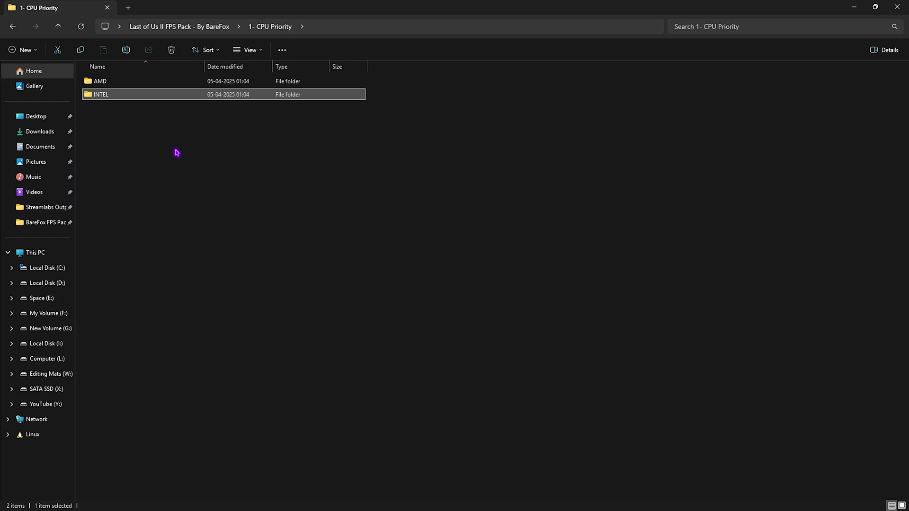
Open the 2 - Ram Optimization folder and look at the 32GB Ram.reg and Reset to Default.reg files.
{"action": "left_click", "coordinate": [198, 28]}
{"action": "double_click", "coordinate": [142, 94]}
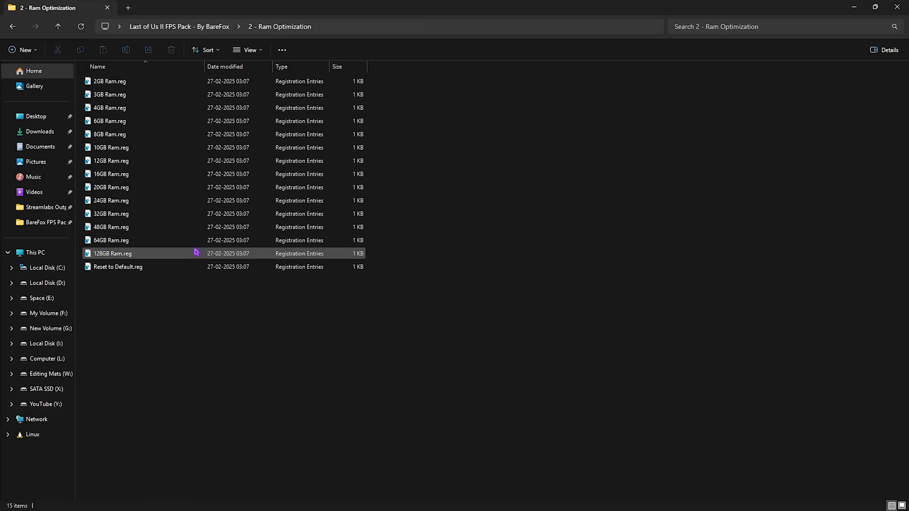
{"action": "left_click", "coordinate": [93, 216]}
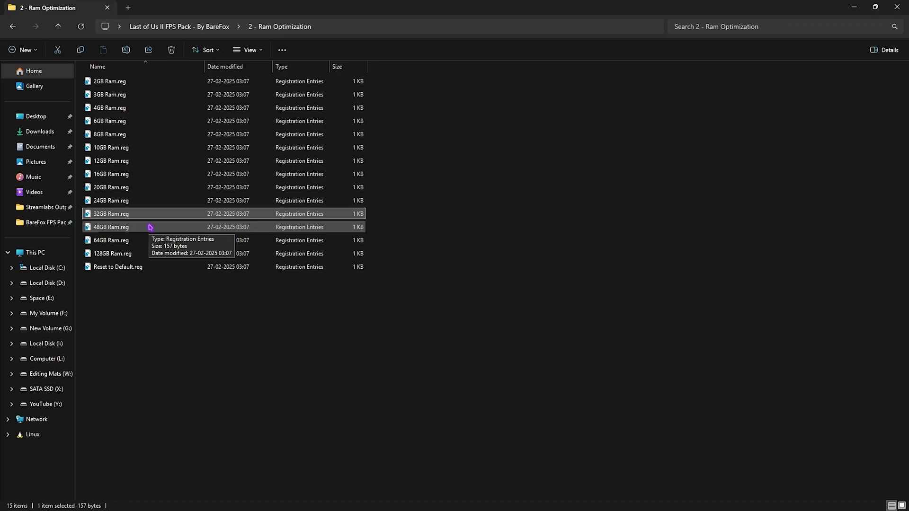
{"action": "left_click", "coordinate": [116, 269]}
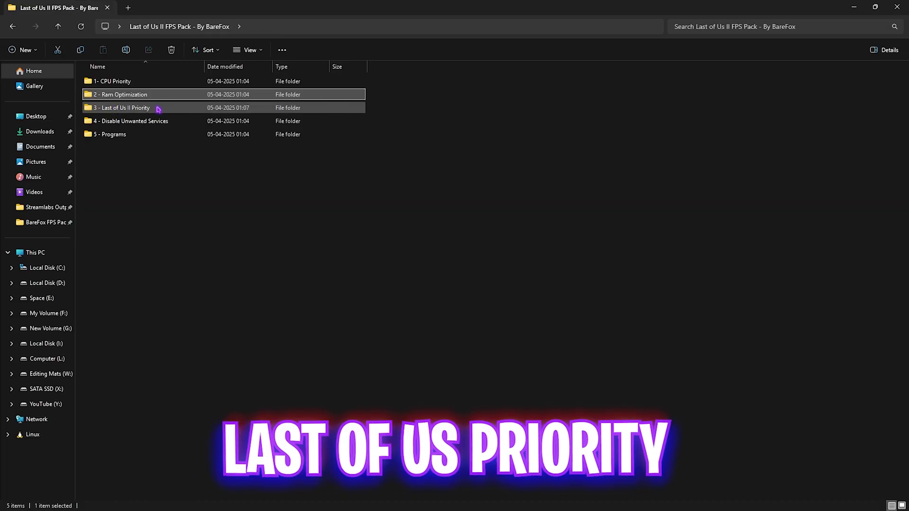
Open the 3 - Last of Us II Priority folder and look at the High Priority registry file.
{"action": "left_click", "coordinate": [106, 111]}
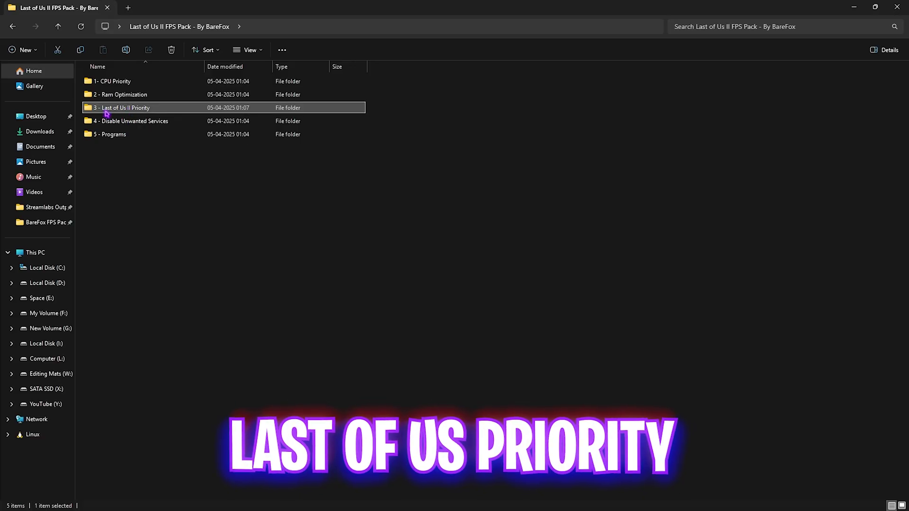
{"action": "double_click", "coordinate": [132, 108]}
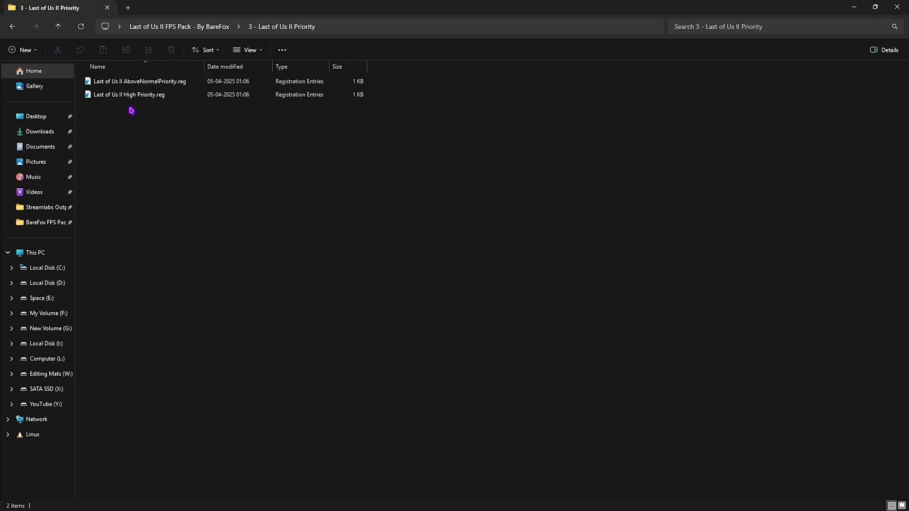
{"action": "left_click", "coordinate": [132, 95]}
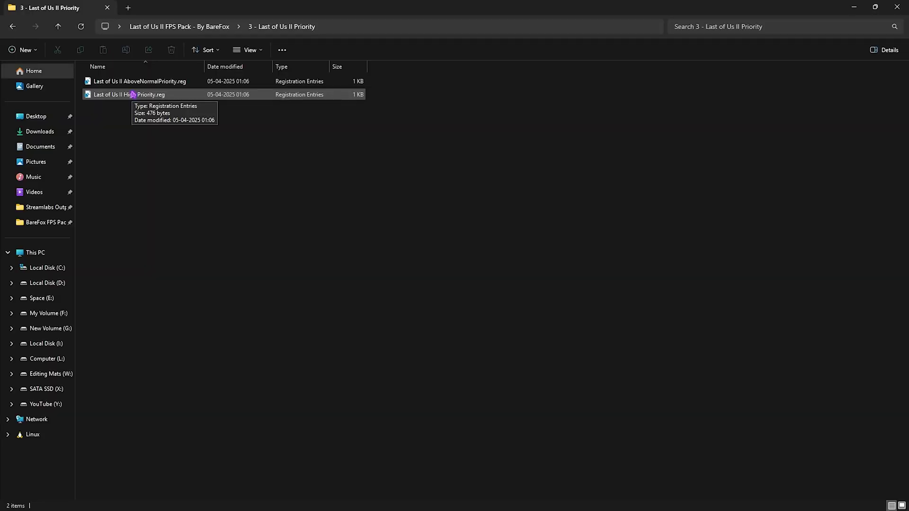
Return to the pack folder and review the registry files inside 4 - Disable Unwanted Services.
{"action": "left_click", "coordinate": [182, 26]}
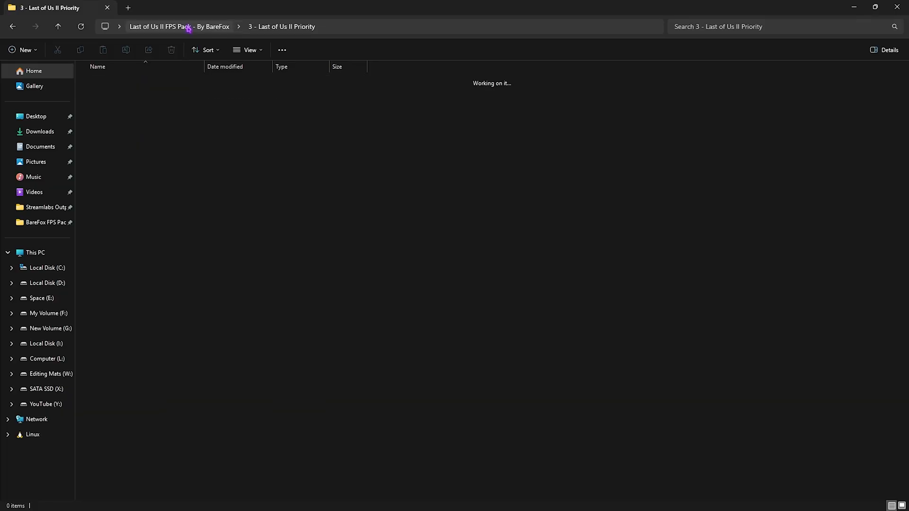
{"action": "left_click", "coordinate": [116, 124]}
{"action": "double_click", "coordinate": [116, 124]}
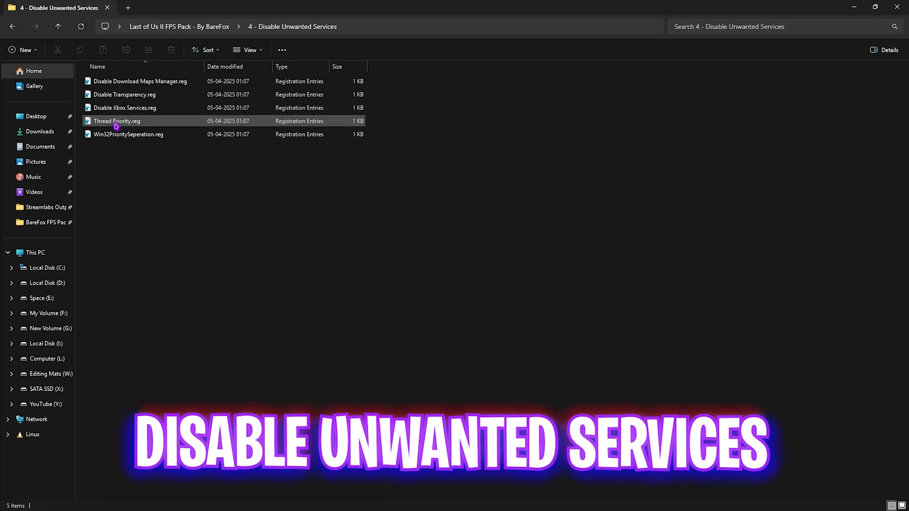
{"action": "left_click_drag", "start_coordinate": [153, 156], "coordinate": [171, 79]}
{"action": "left_click", "coordinate": [169, 185]}
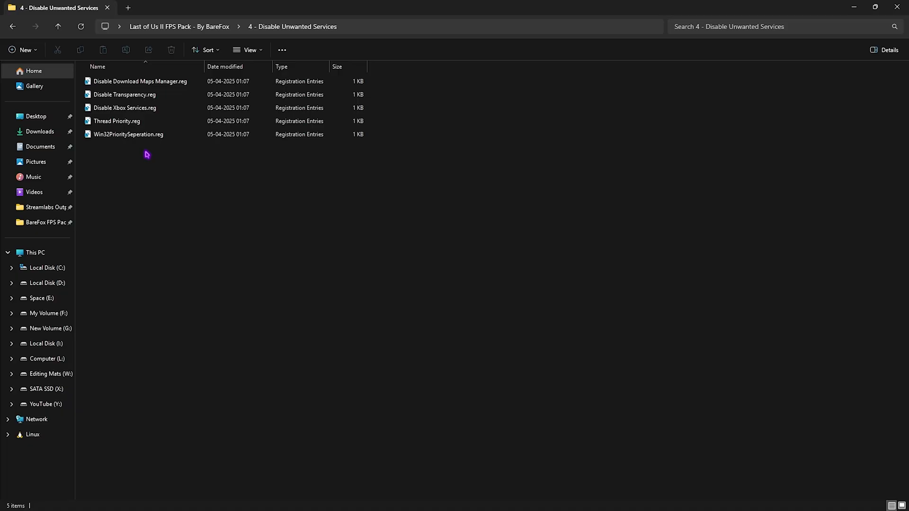
Run Clean Temporary Files.bat from the 5 - Programs folder as administrator.
{"action": "key", "text": "BackSpace"}
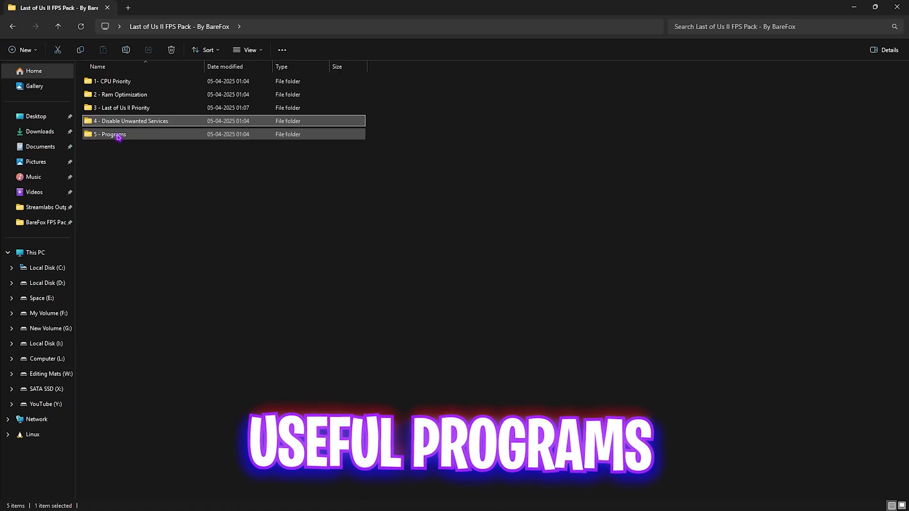
{"action": "double_click", "coordinate": [118, 136]}
{"action": "mouse_move", "coordinate": [164, 145]}
{"action": "left_mouse_down"}
{"action": "mouse_move", "coordinate": [169, 83]}
{"action": "mouse_move", "coordinate": [164, 144]}
{"action": "left_mouse_up"}
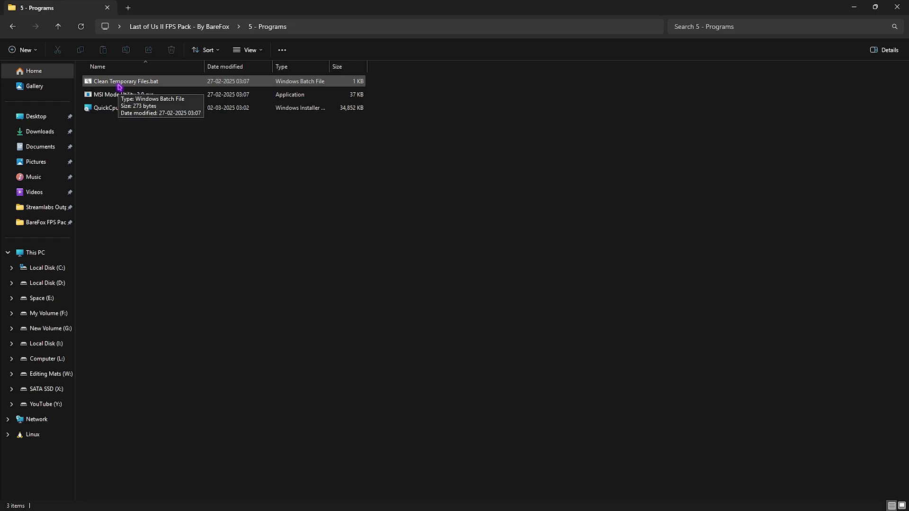
{"action": "right_click", "coordinate": [119, 87]}
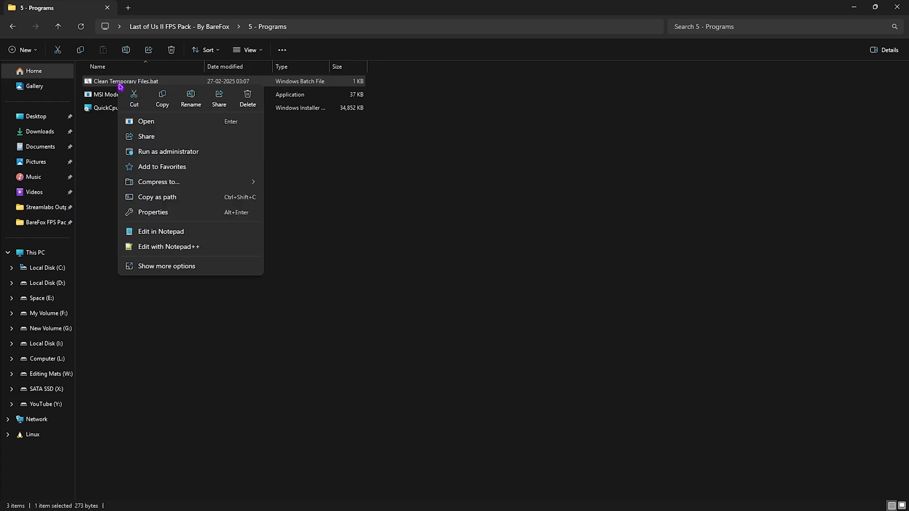
{"action": "left_click", "coordinate": [168, 152]}
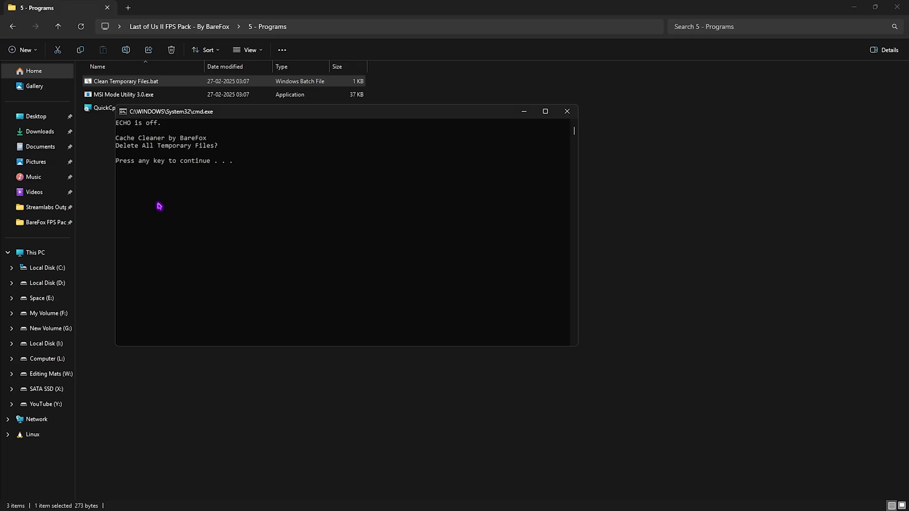
Confirm deleting all temporary files, and run MSI Mode Utility 3.0.exe as administrator to select the NVIDIA GeForce RTX 2070 SUPER entry.
{"action": "key", "text": "Return"}
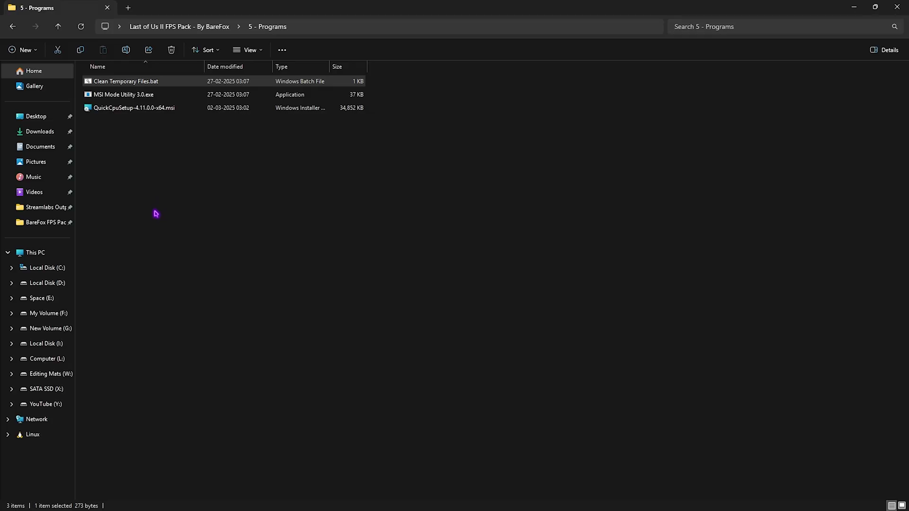
{"action": "left_click", "coordinate": [127, 94]}
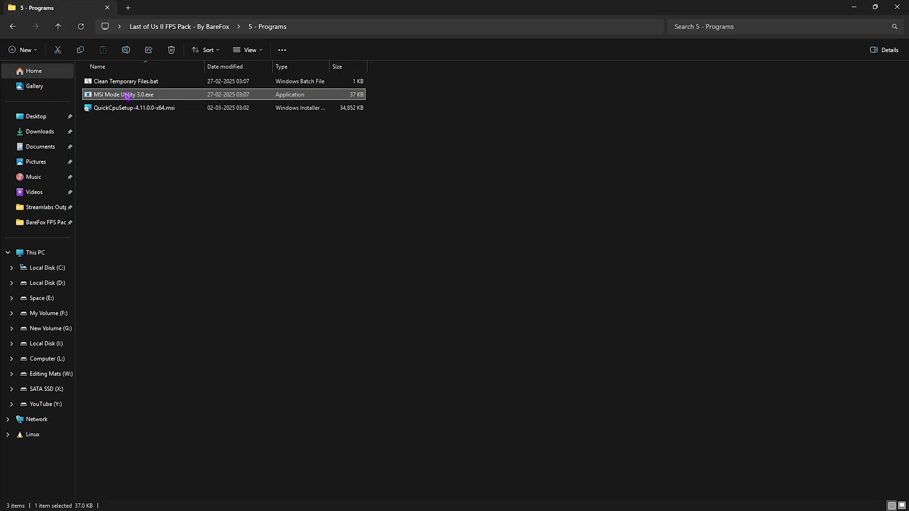
{"action": "right_click", "coordinate": [127, 95]}
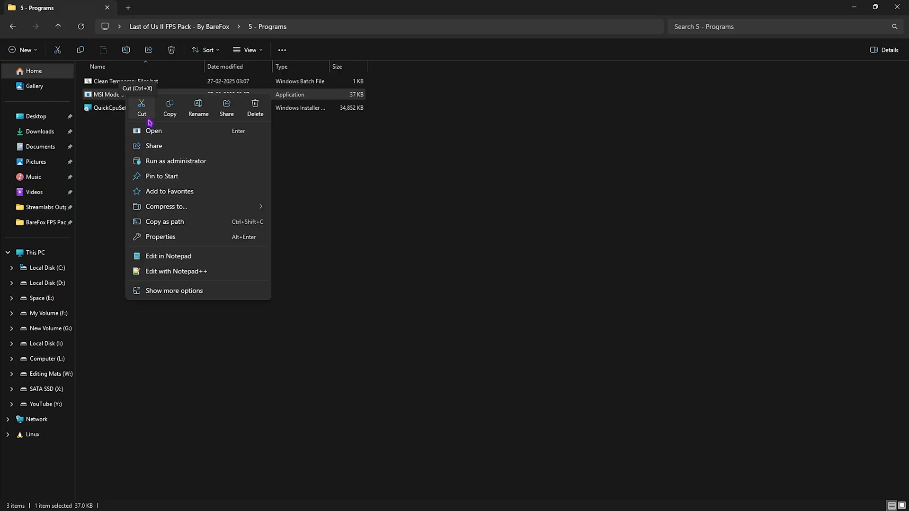
{"action": "left_click", "coordinate": [174, 161]}
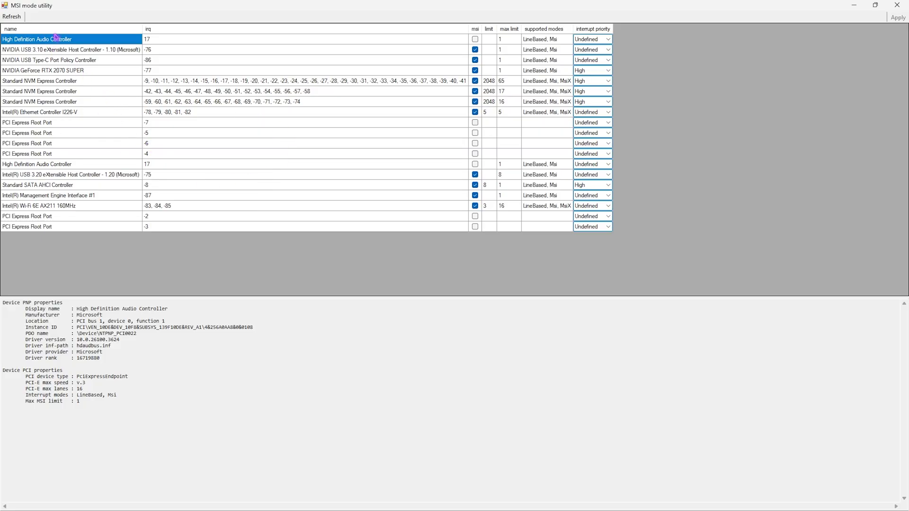
{"action": "left_click", "coordinate": [115, 71]}
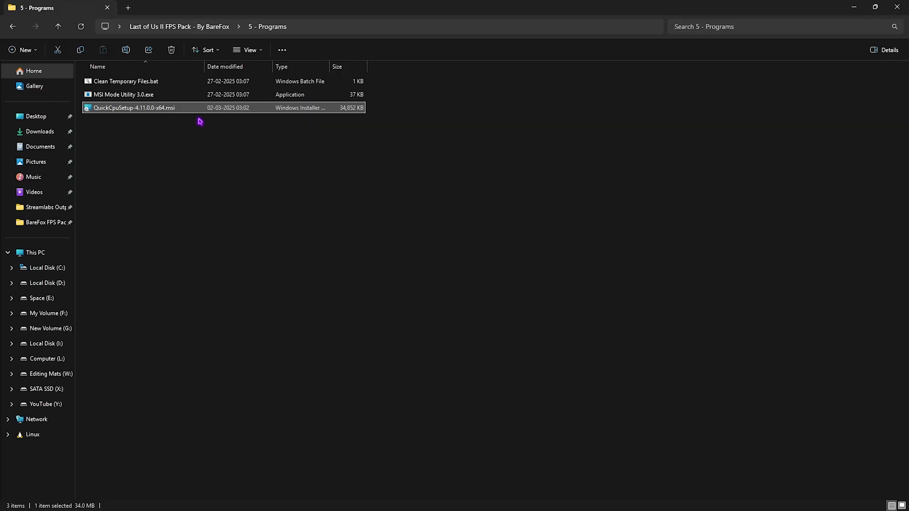
Open Quick CPU and make High performance the active power plan.
{"action": "key", "text": "super"}
{"action": "type", "text": "quickcpu"}
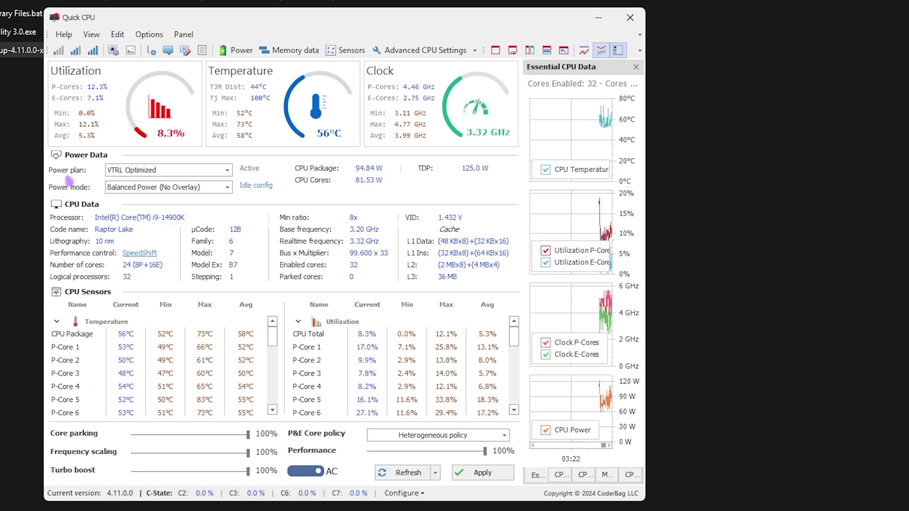
{"action": "left_click", "coordinate": [152, 171]}
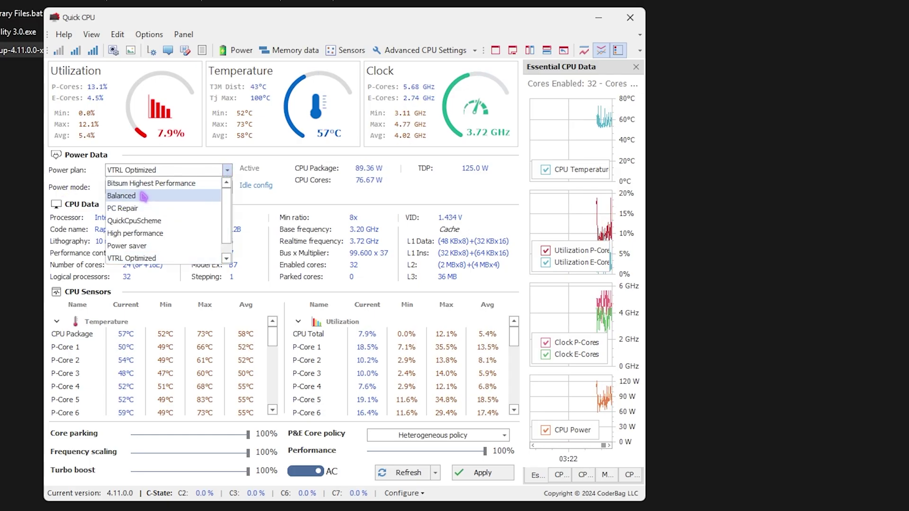
{"action": "left_click", "coordinate": [144, 233]}
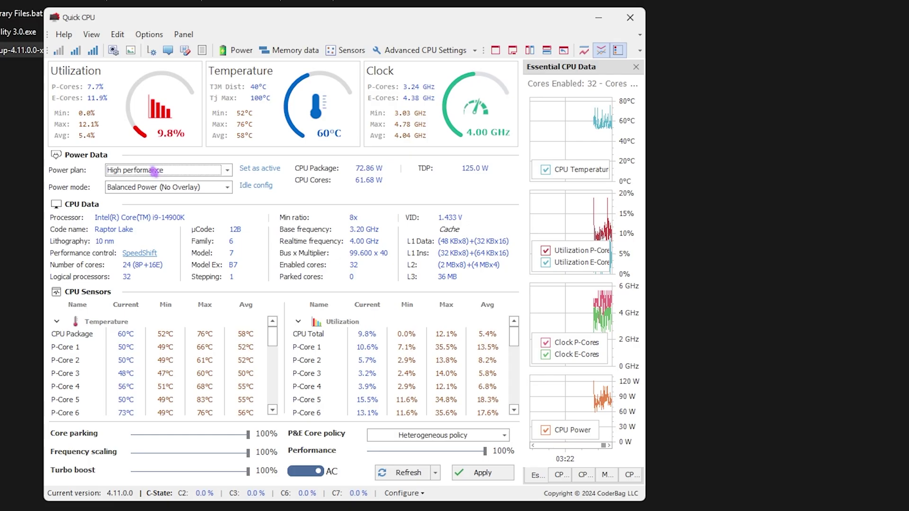
{"action": "left_click", "coordinate": [262, 168]}
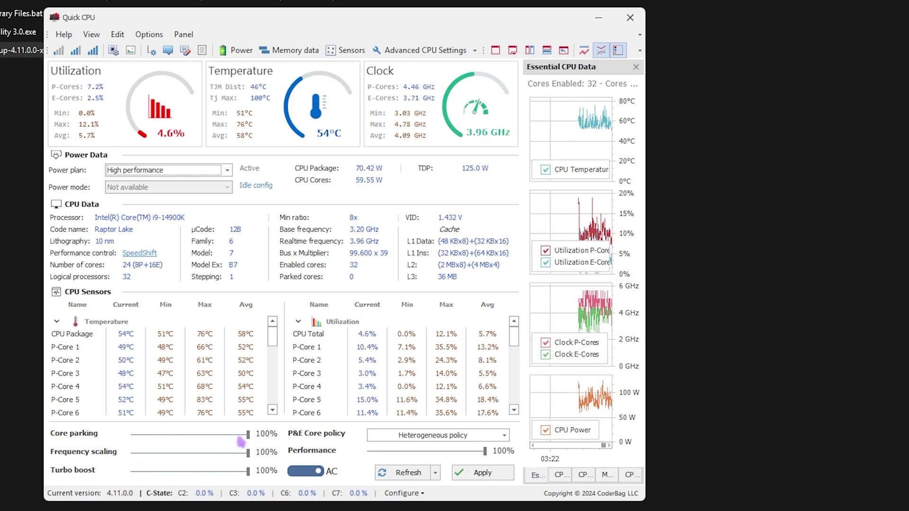
Apply the Quick CPU settings, and close Quick CPU and the 5 - Programs folder window.
{"action": "left_click", "coordinate": [467, 473]}
{"action": "left_click", "coordinate": [425, 301]}
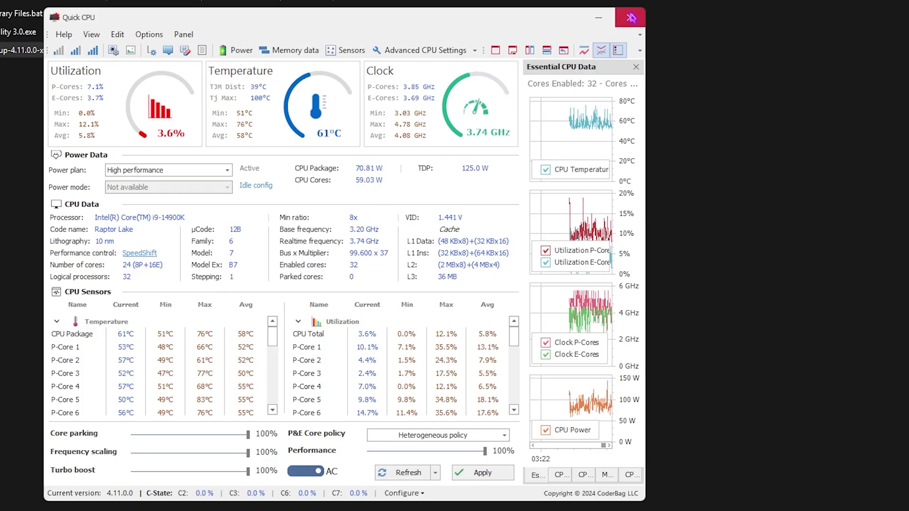
{"action": "left_click", "coordinate": [631, 18]}
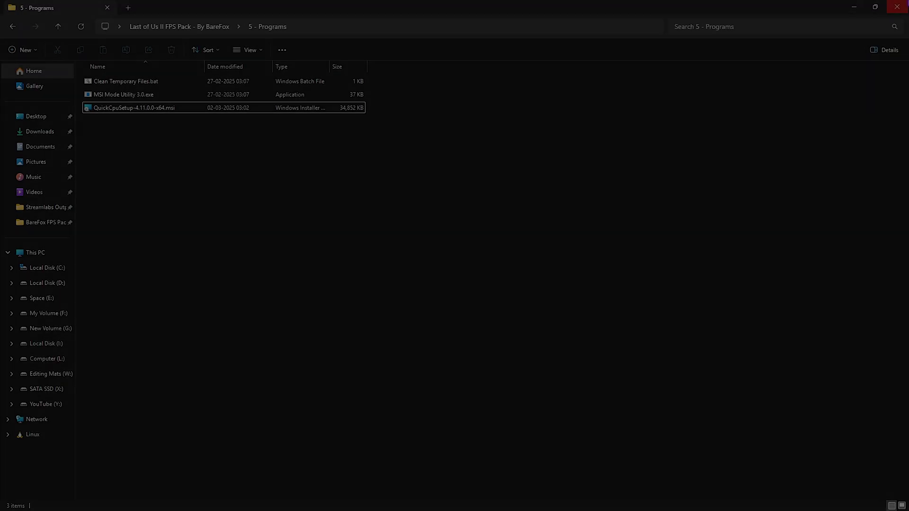
{"action": "left_click", "coordinate": [897, 7]}
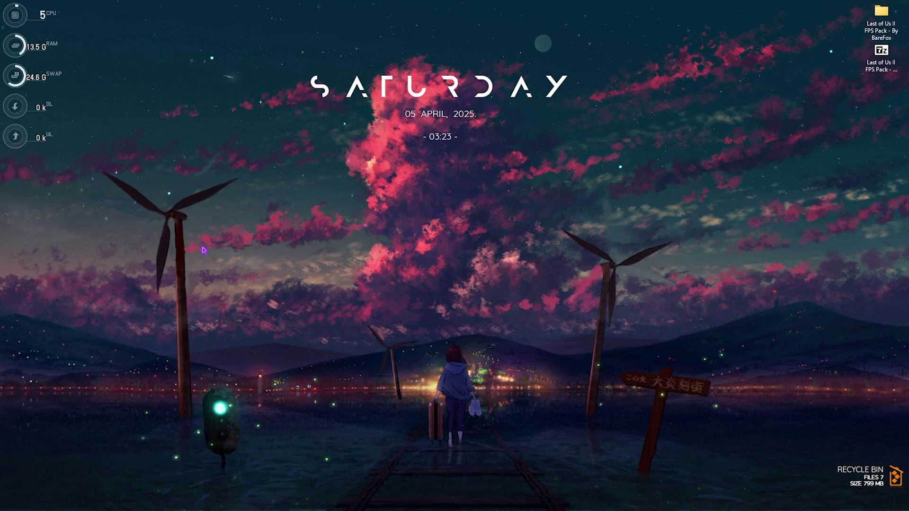
Open Defragment and Optimize Drives and optimize the C: solid state drive.
{"action": "key", "text": "super"}
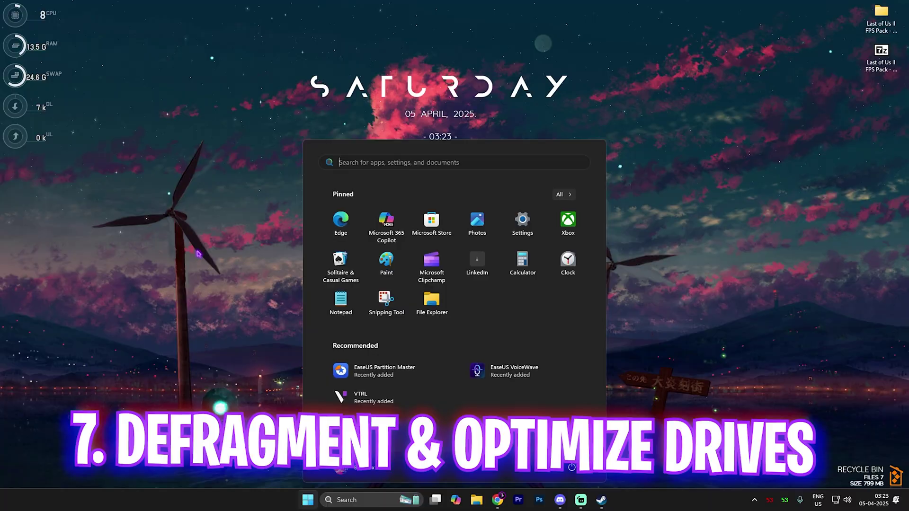
{"action": "type", "text": "deg"}
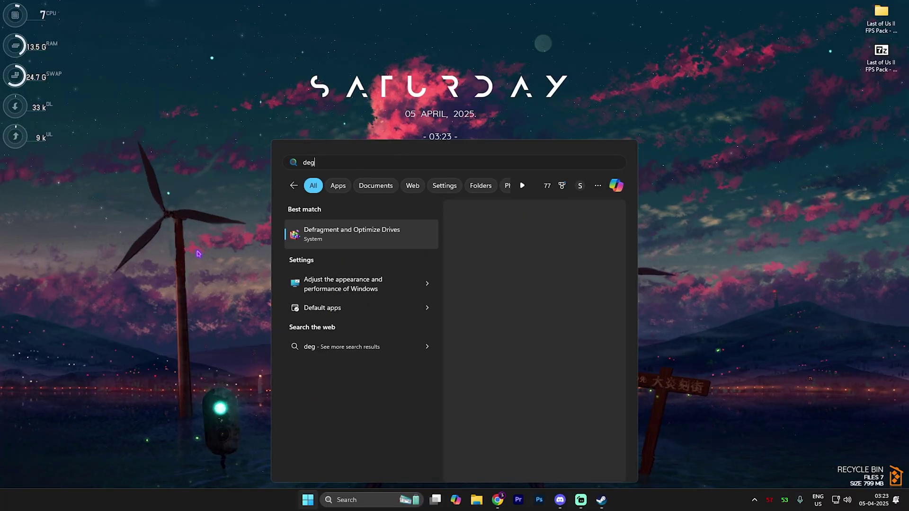
{"action": "key", "text": "BackSpace"}
{"action": "type", "text": "v"}
{"action": "key", "text": "BackSpace"}
{"action": "type", "text": "fragment and Optimize Drives"}
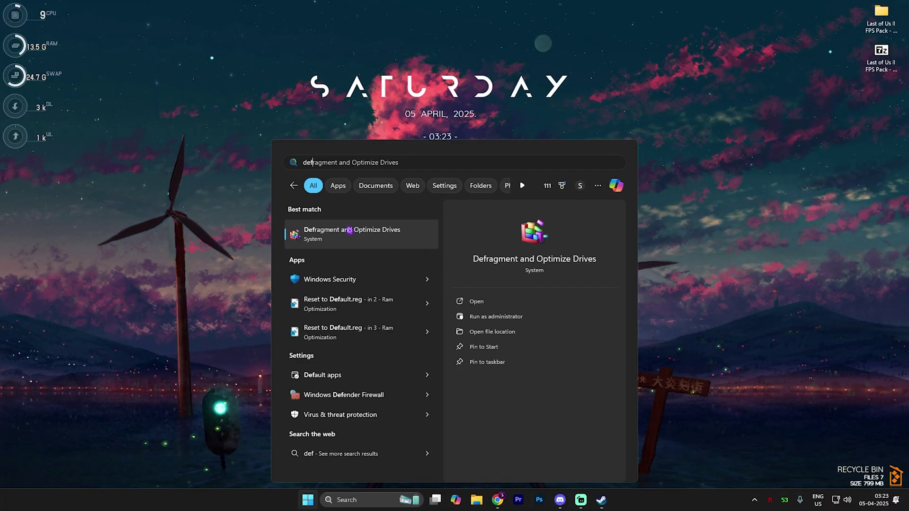
{"action": "left_click", "coordinate": [349, 230]}
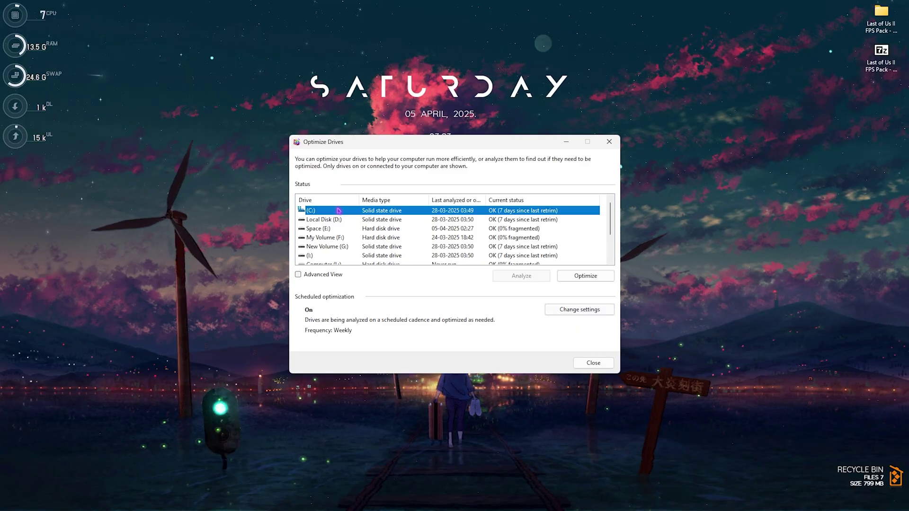
{"action": "left_click", "coordinate": [588, 278]}
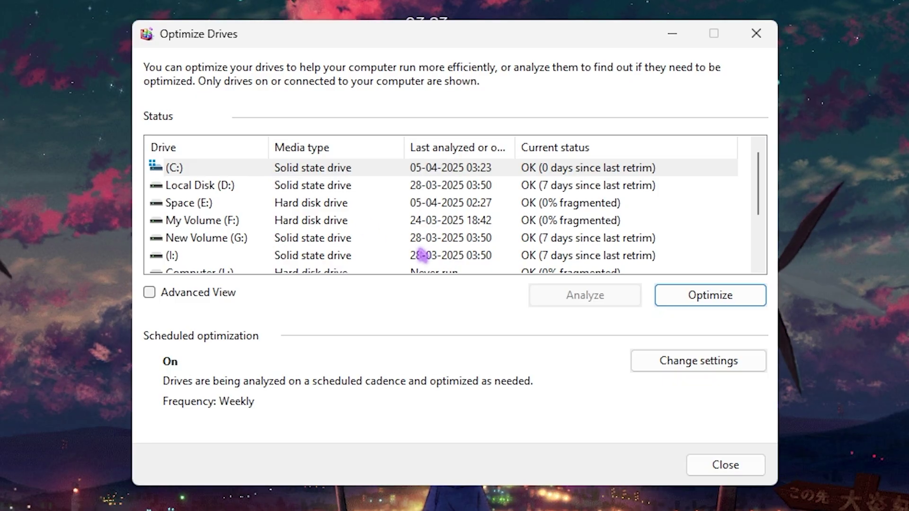
Review the frequency options in the drive optimization schedule, cancel the schedule dialog and close Optimize Drives.
{"action": "left_click", "coordinate": [683, 369]}
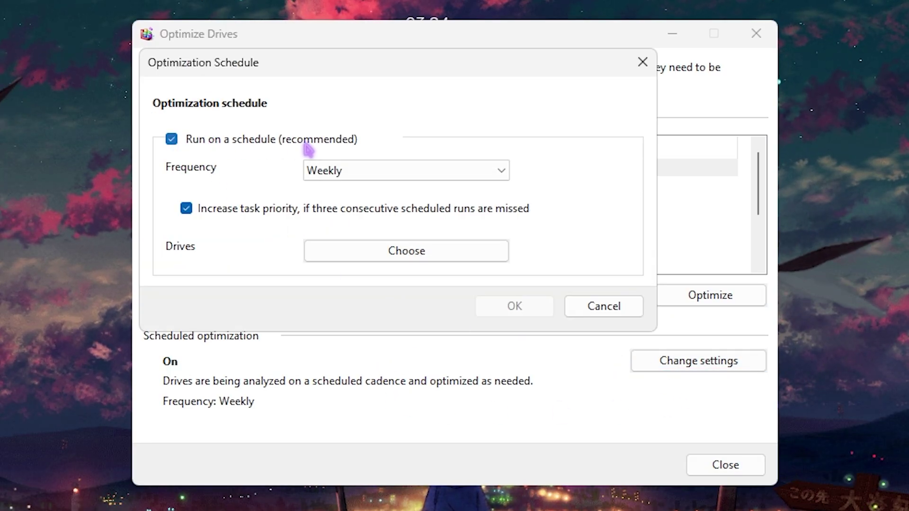
{"action": "left_click", "coordinate": [330, 170]}
{"action": "left_click", "coordinate": [326, 199]}
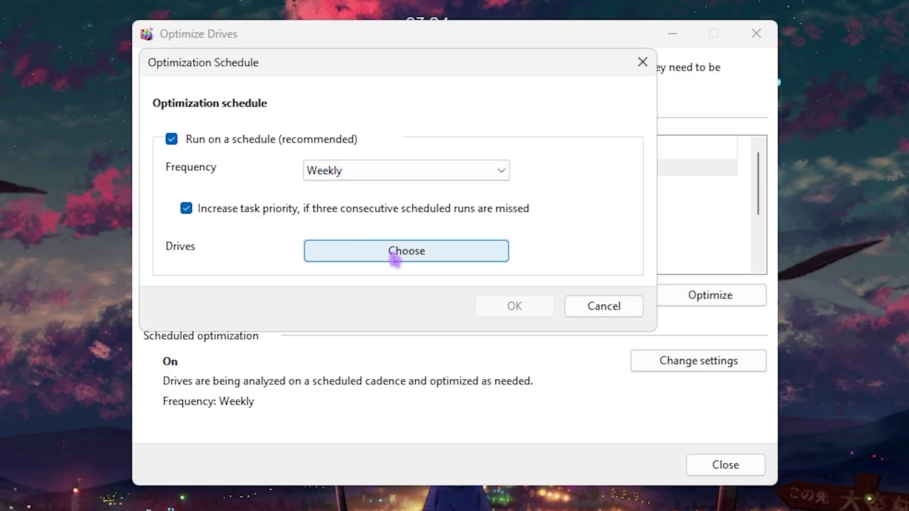
{"action": "left_click", "coordinate": [615, 306]}
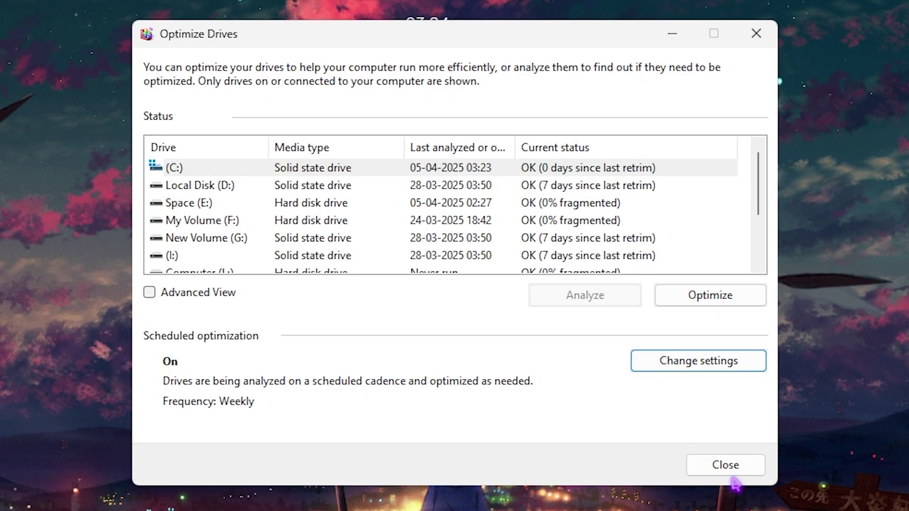
{"action": "left_click", "coordinate": [731, 467]}
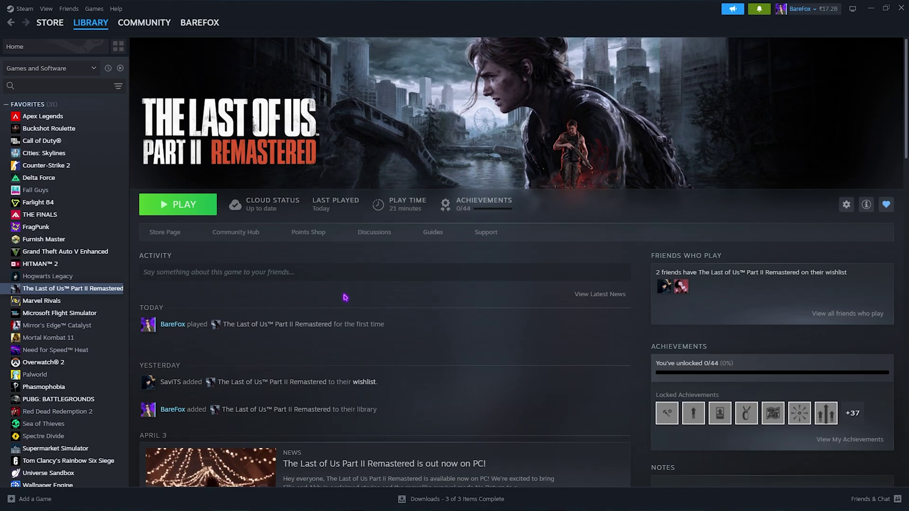
Launch The Last of Us Part II Remastered from Steam and set Fullscreen window mode and 1920 x 1080 resolution in its launcher options.
{"action": "left_click", "coordinate": [178, 208]}
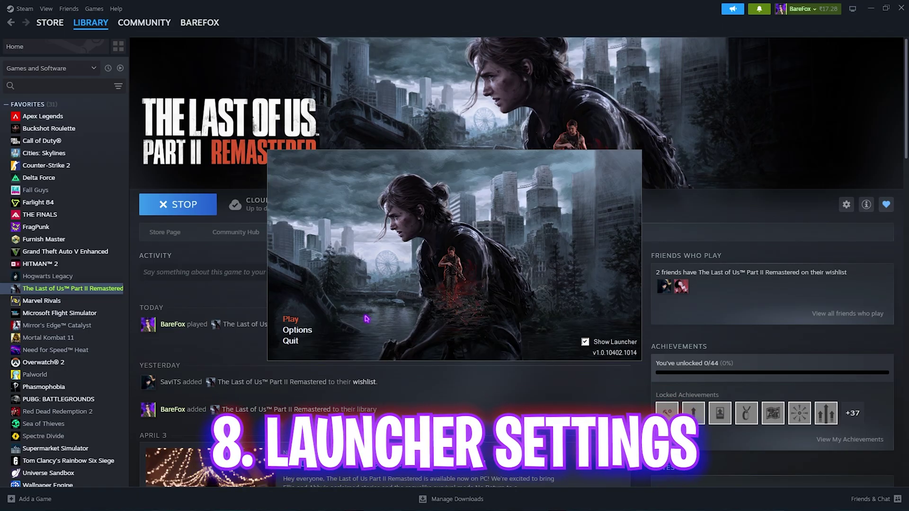
{"action": "left_click", "coordinate": [307, 330]}
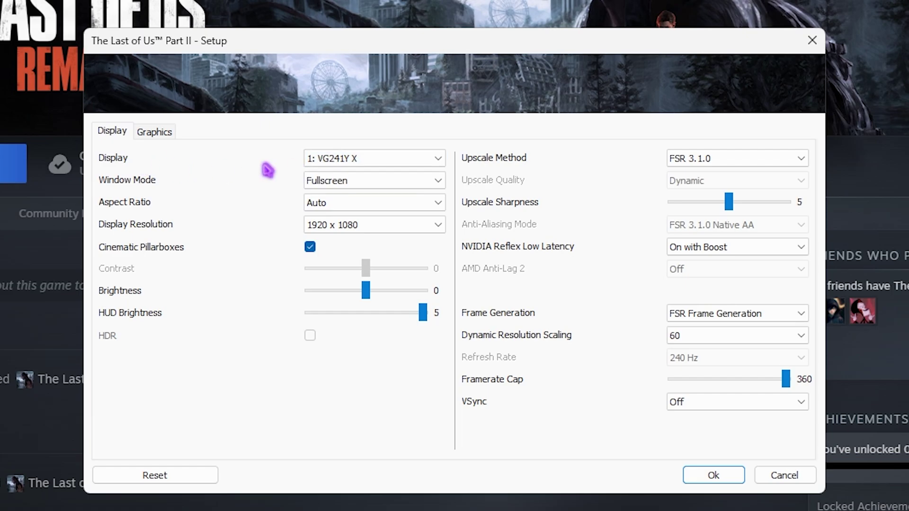
{"action": "left_click", "coordinate": [332, 181]}
{"action": "left_click", "coordinate": [333, 209]}
{"action": "left_click", "coordinate": [331, 227]}
{"action": "left_click", "coordinate": [339, 419]}
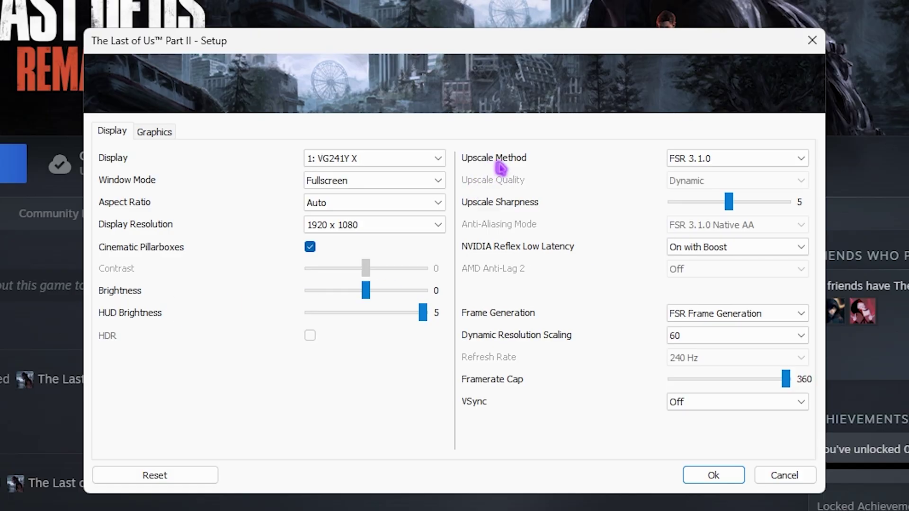
Try DLSS as the upscale method and settle on FSR 3.1.0.
{"action": "left_click", "coordinate": [705, 156]}
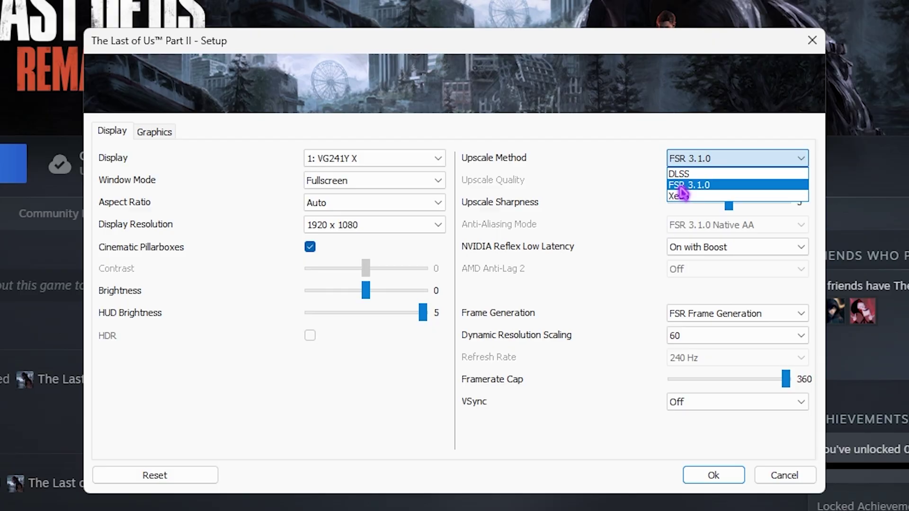
{"action": "left_click", "coordinate": [691, 174]}
{"action": "left_click", "coordinate": [694, 158]}
{"action": "left_click", "coordinate": [698, 185]}
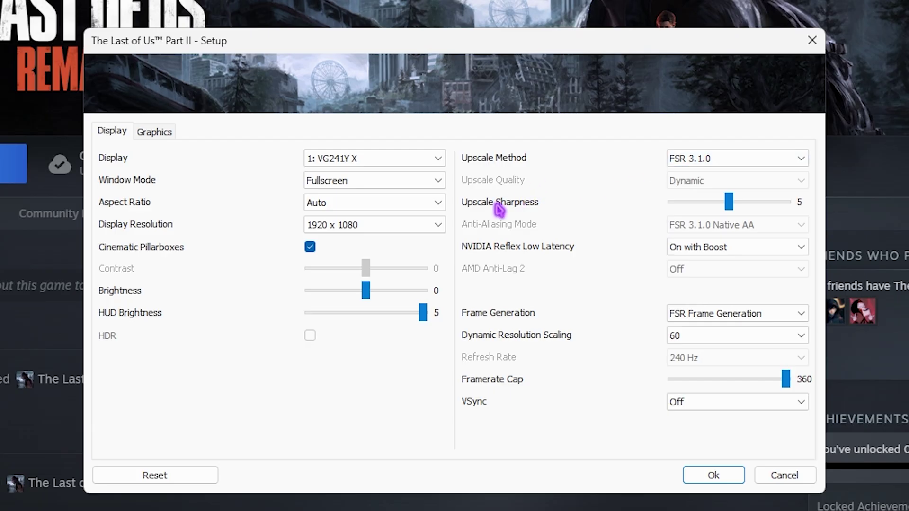
Set NVIDIA Reflex Low Latency to On with Boost and Frame Generation to FSR Frame Generation.
{"action": "left_click", "coordinate": [728, 250]}
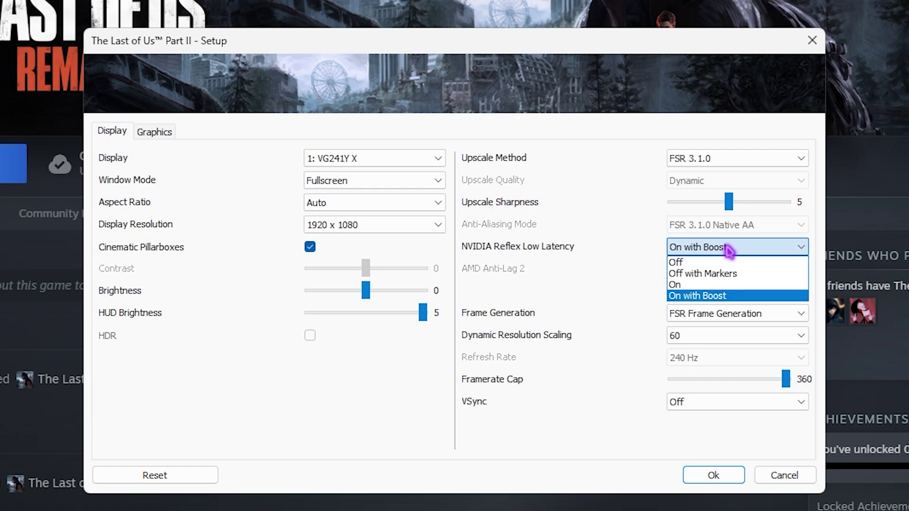
{"action": "left_click", "coordinate": [764, 297]}
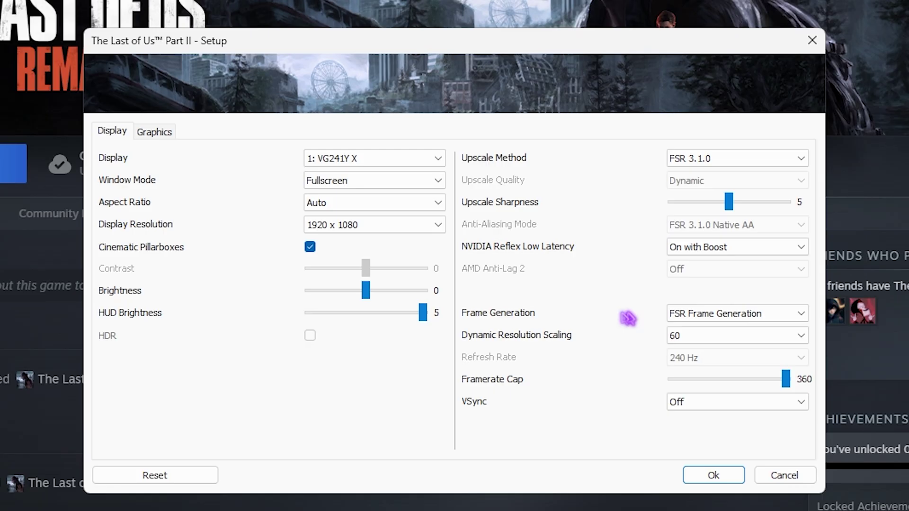
{"action": "left_click", "coordinate": [689, 313]}
{"action": "left_click", "coordinate": [698, 343]}
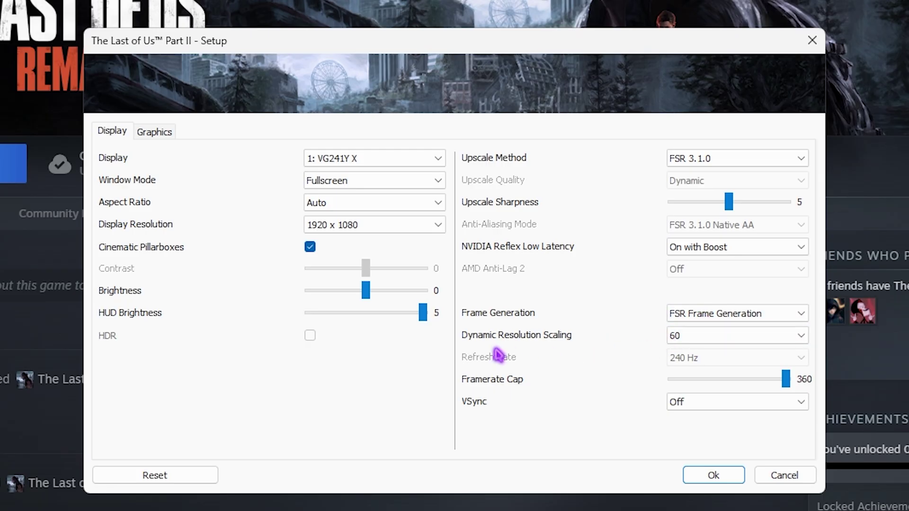
Set Dynamic Resolution Scaling to 60 in the display settings.
{"action": "left_click", "coordinate": [718, 337]}
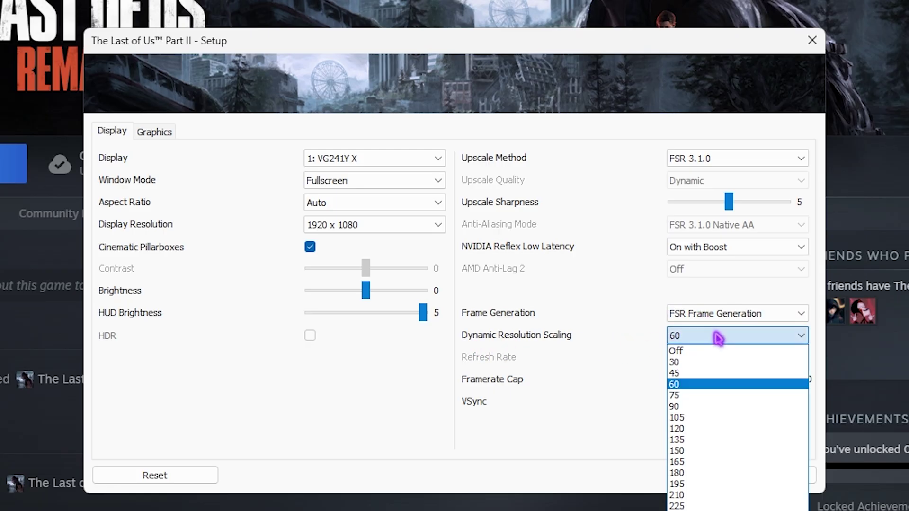
{"action": "left_click", "coordinate": [682, 384]}
{"action": "left_click", "coordinate": [685, 339]}
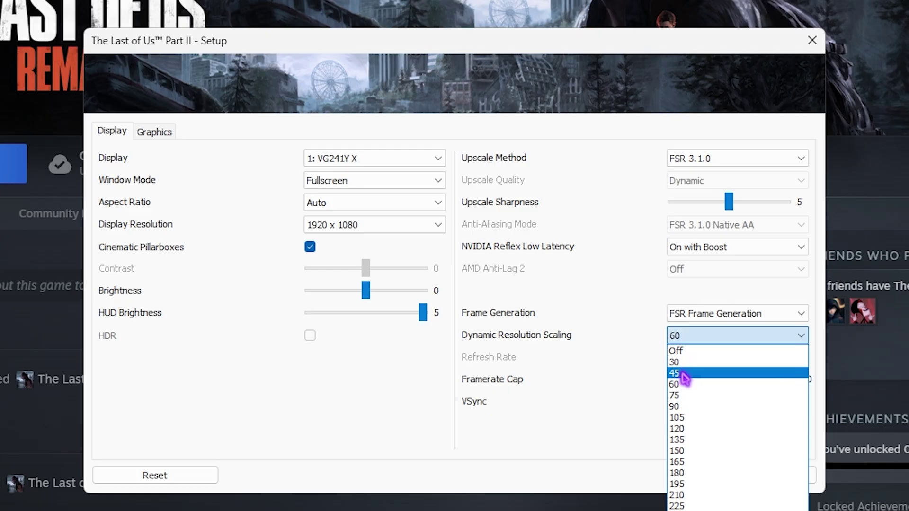
{"action": "left_click", "coordinate": [679, 384]}
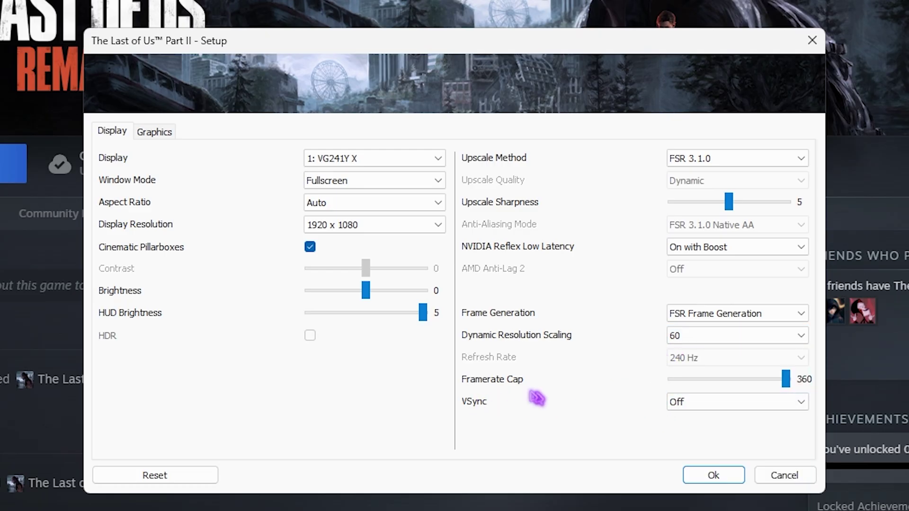
Open the launcher's graphics settings and look through the available presets without changing the Custom preset.
{"action": "left_click", "coordinate": [153, 134]}
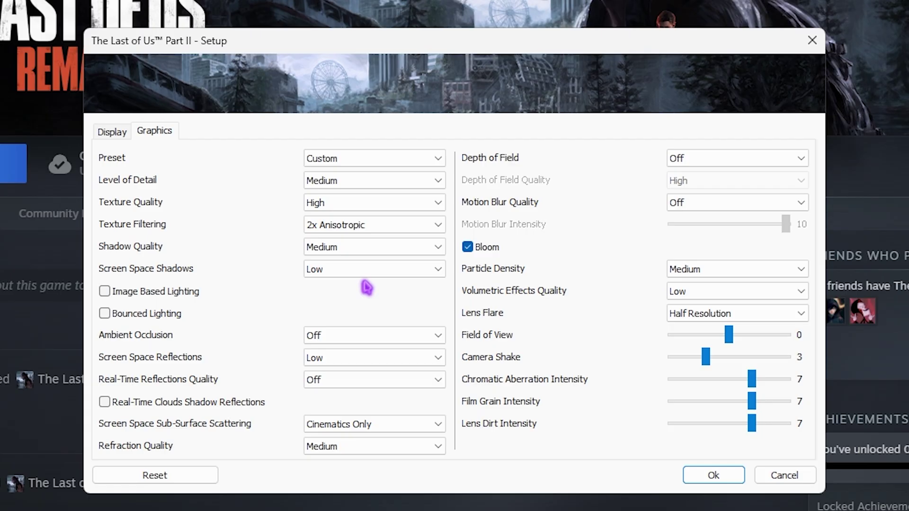
{"action": "left_click", "coordinate": [345, 158]}
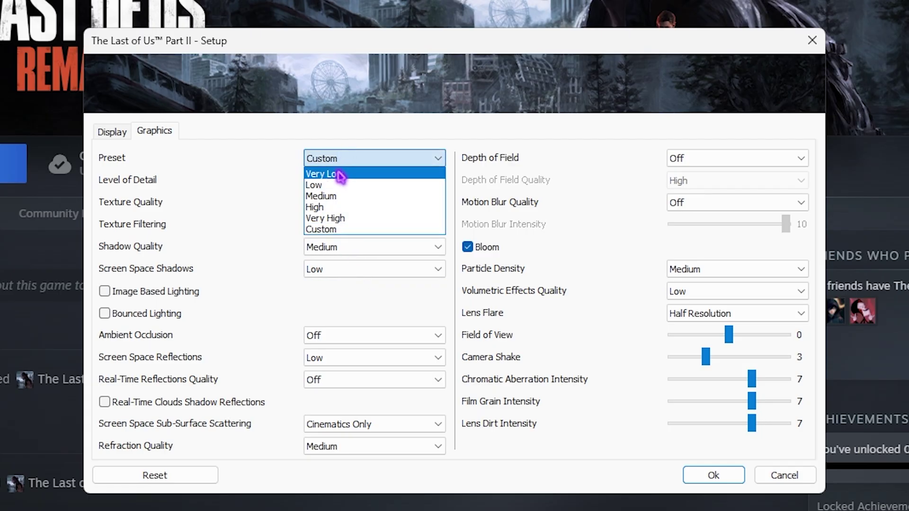
{"action": "left_click", "coordinate": [256, 178]}
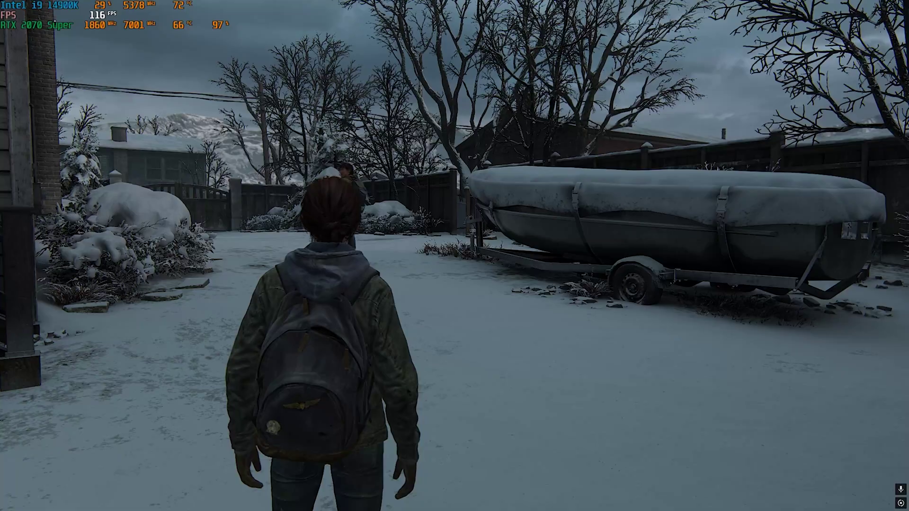
Open the in-game display options and set Window Mode to Fullscreen.
{"action": "key", "text": "Escape"}
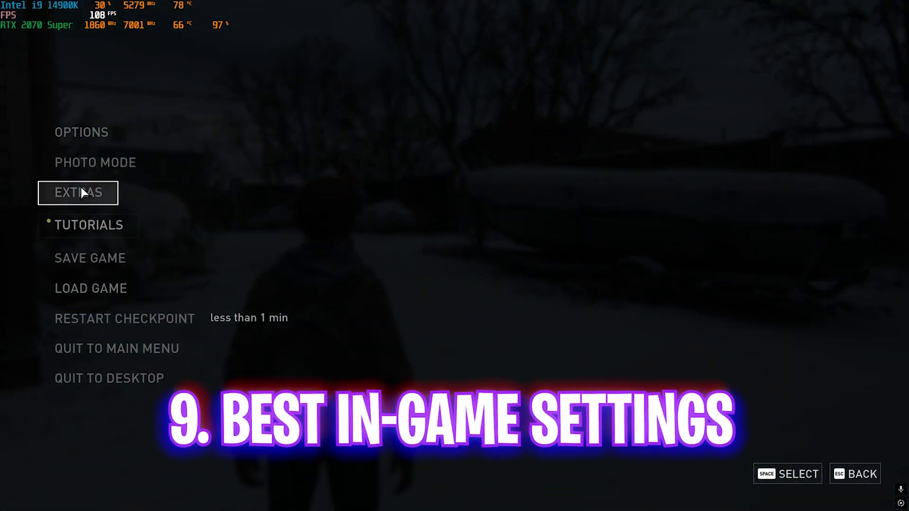
{"action": "left_click", "coordinate": [89, 135]}
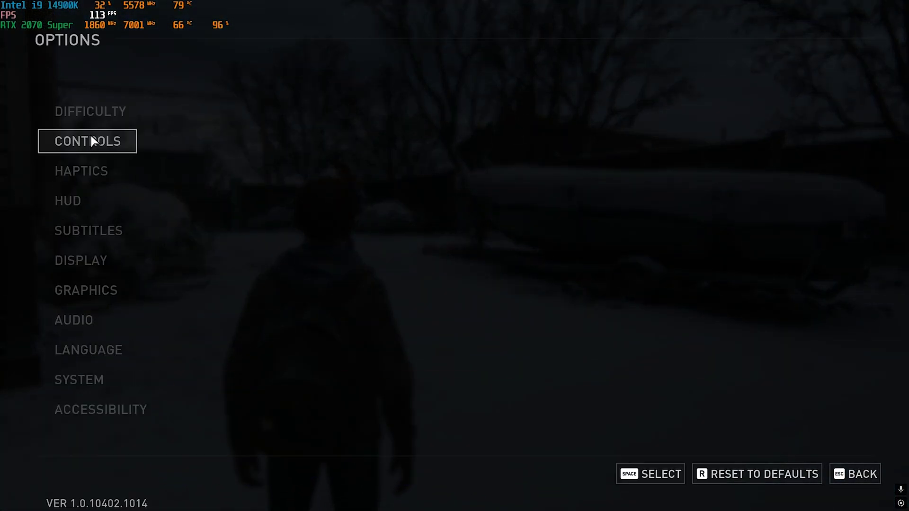
{"action": "left_click", "coordinate": [92, 260]}
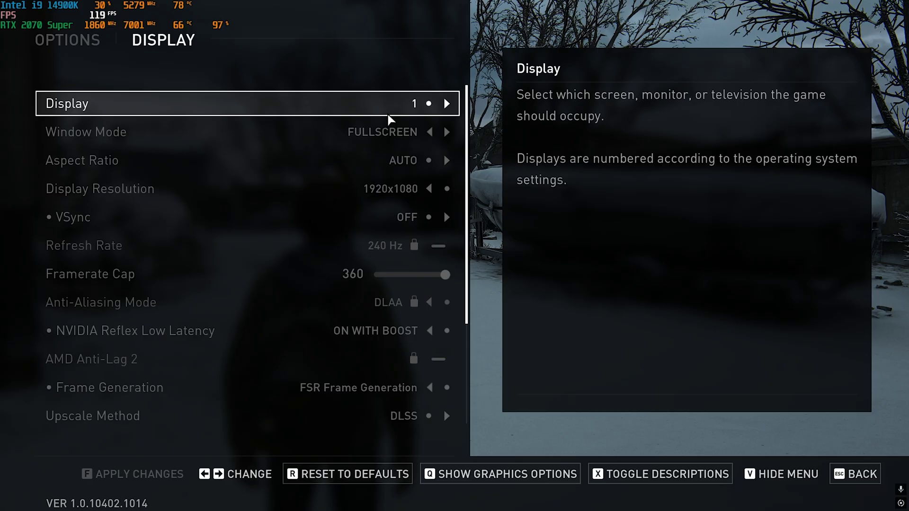
{"action": "left_click", "coordinate": [130, 138]}
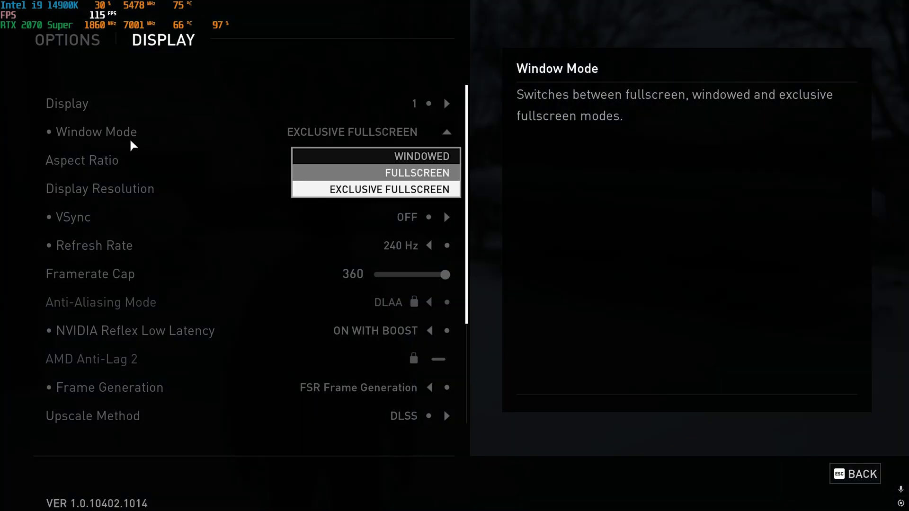
{"action": "left_click", "coordinate": [348, 175]}
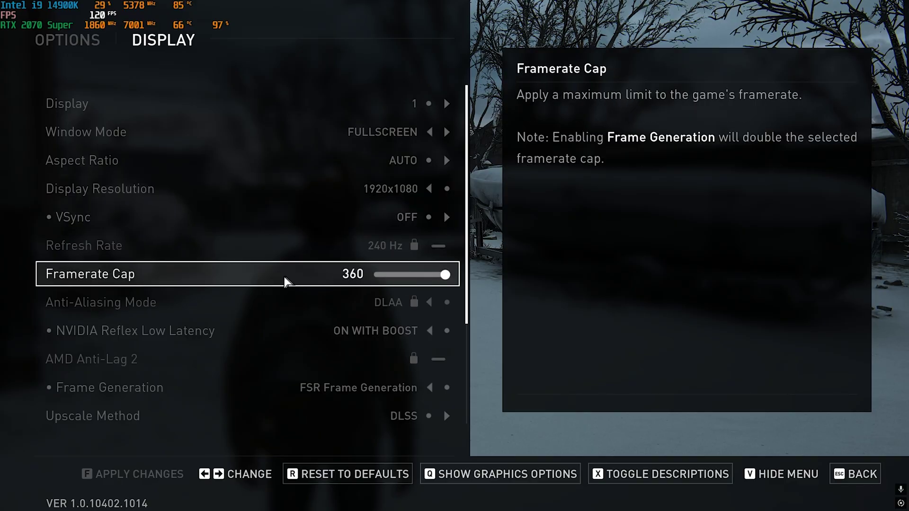
Set Upscale Method to FSR 3.1.0 and apply the display changes.
{"action": "scroll", "coordinate": [292, 258], "scroll_direction": "down", "scroll_amount": 2}
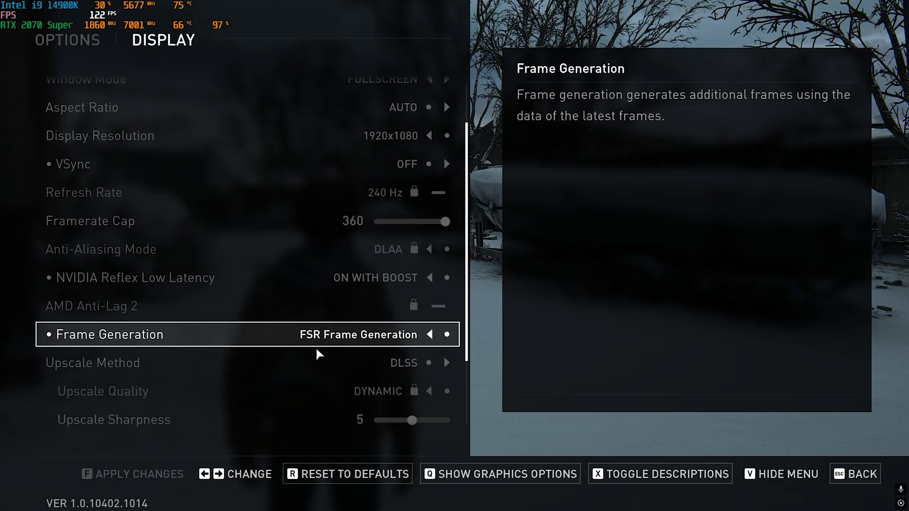
{"action": "left_click", "coordinate": [445, 363]}
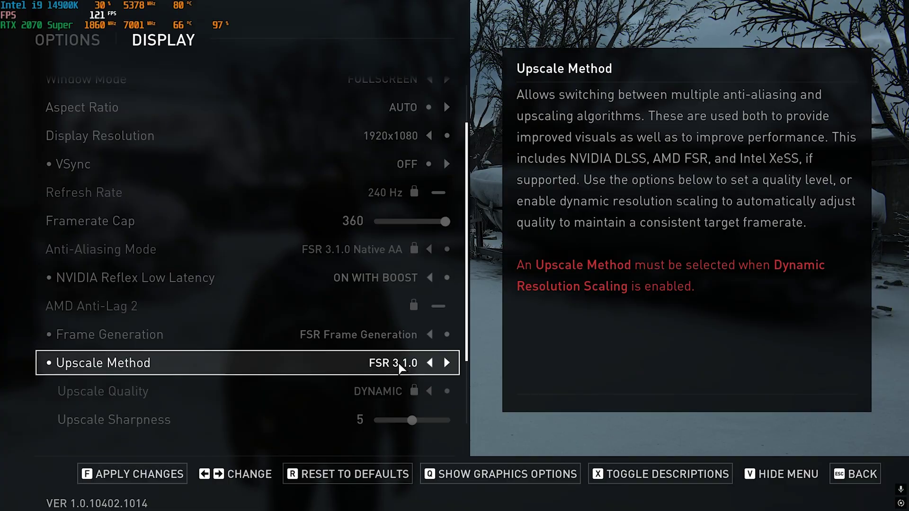
{"action": "scroll", "coordinate": [305, 356], "scroll_direction": "down", "scroll_amount": 2}
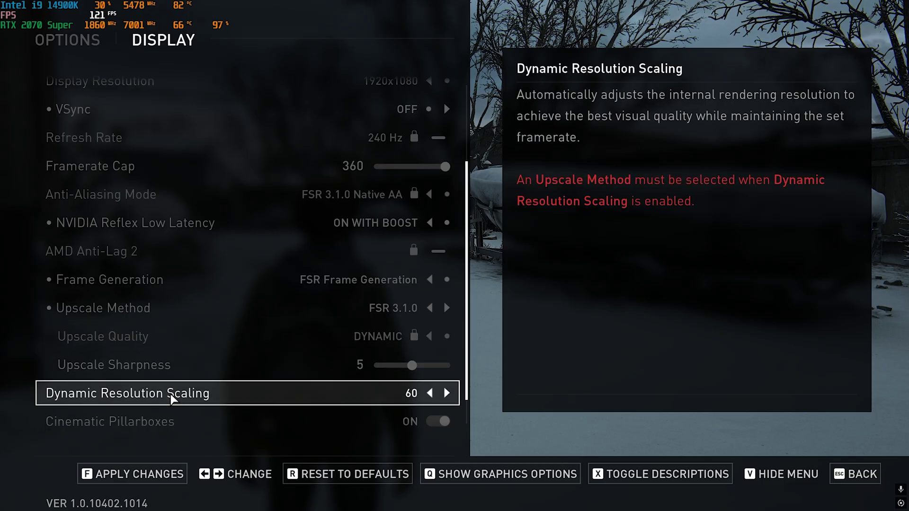
{"action": "scroll", "coordinate": [172, 398], "scroll_direction": "down", "scroll_amount": 1}
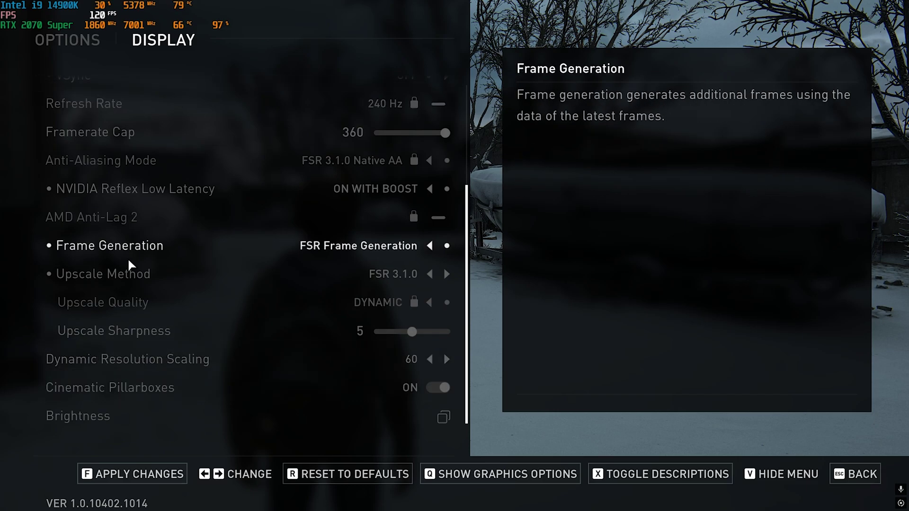
{"action": "key", "text": "f"}
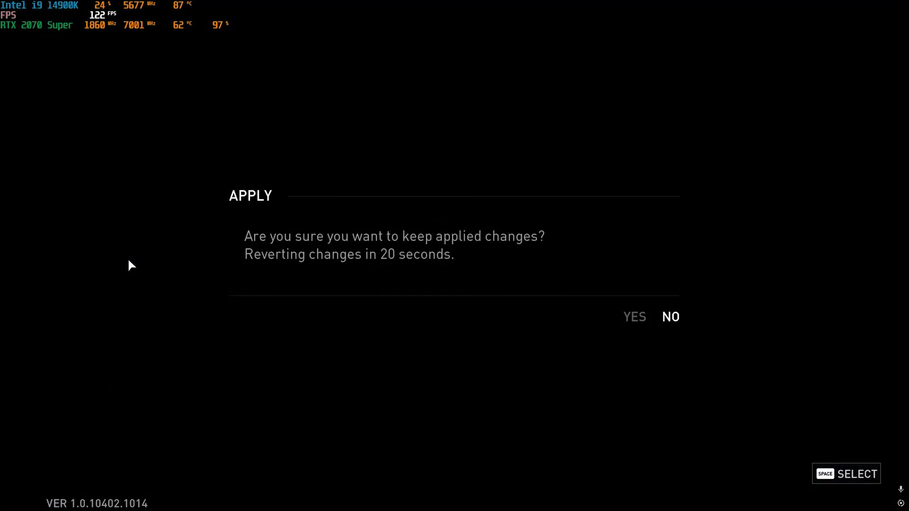